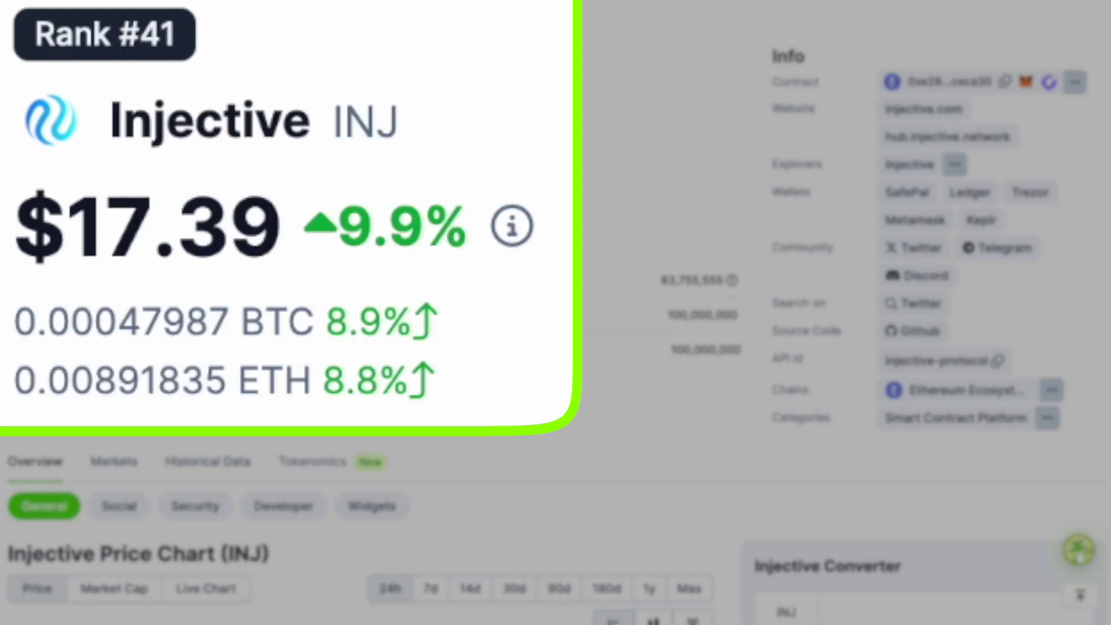
Scroll down the Injective (INJ) CoinGecko page to its overview
{"action": "scroll", "coordinate": [484, 213], "scroll_direction": "down", "scroll_amount": 1}
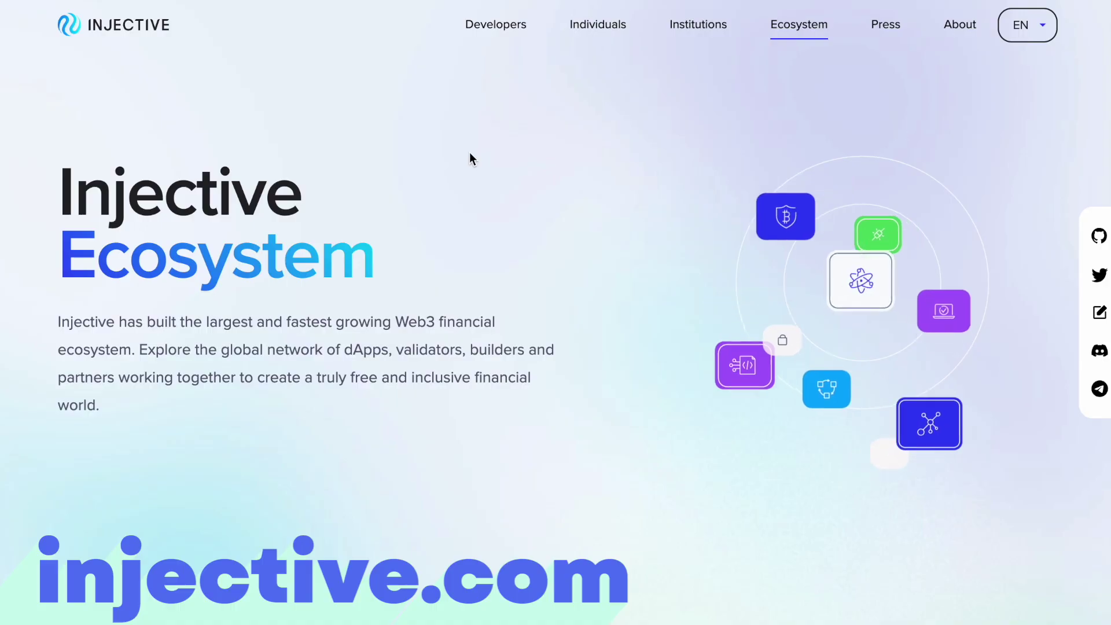
Scroll to Featured dApps and slide the card row across Helix, Mito, Black Panther and Talis
{"action": "scroll", "coordinate": [470, 155], "scroll_direction": "down", "scroll_amount": 5}
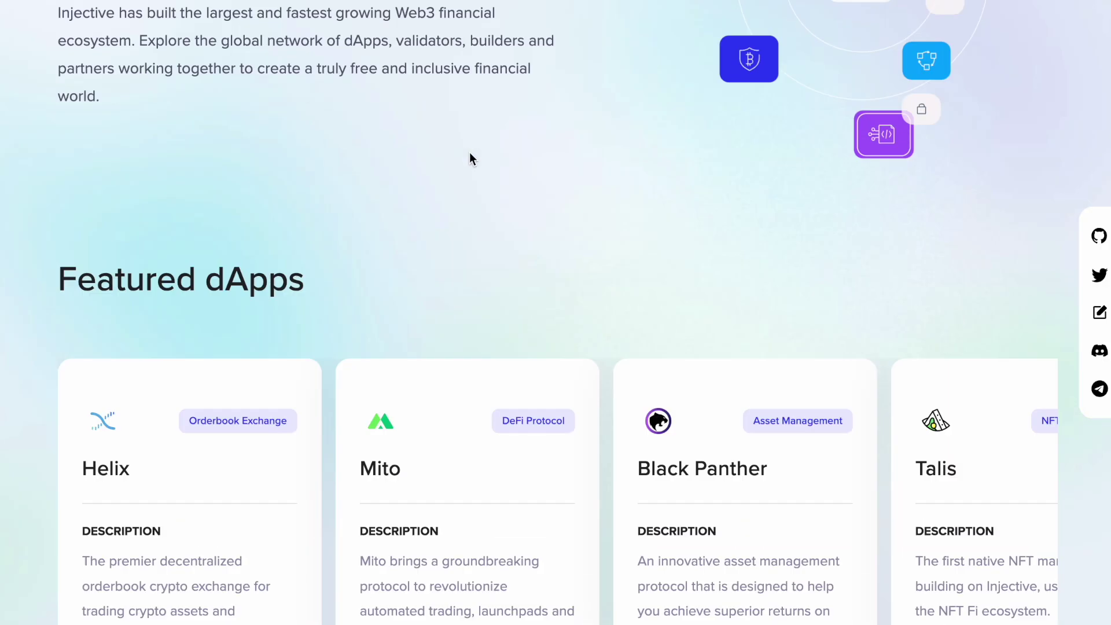
{"action": "scroll", "coordinate": [469, 154], "scroll_direction": "down", "scroll_amount": 4}
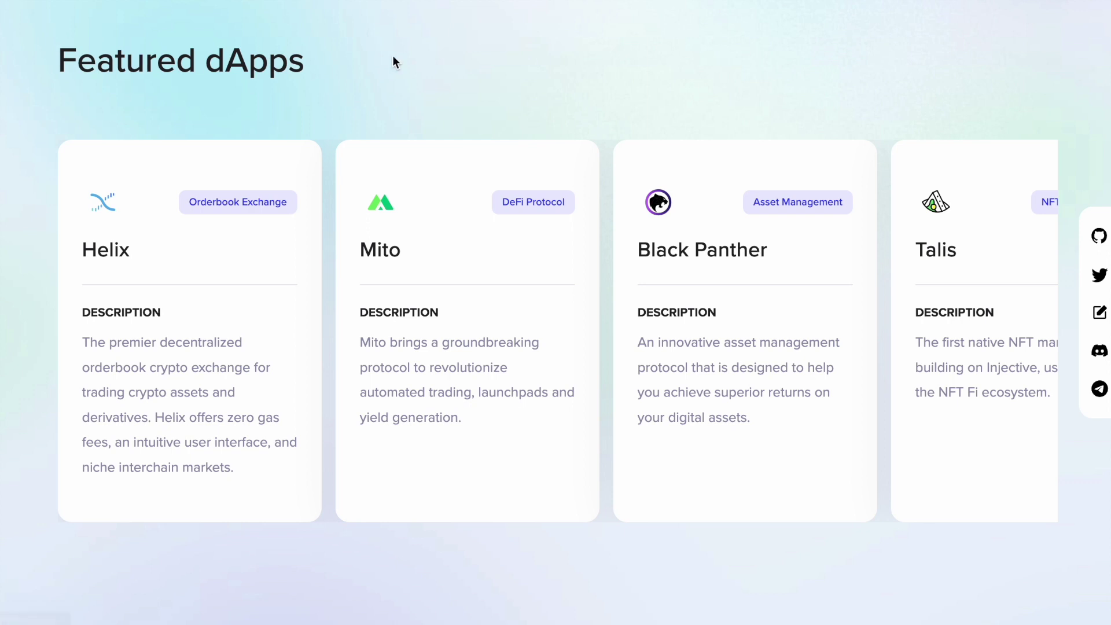
{"action": "scroll", "coordinate": [1019, 354], "scroll_direction": "right", "scroll_amount": 3}
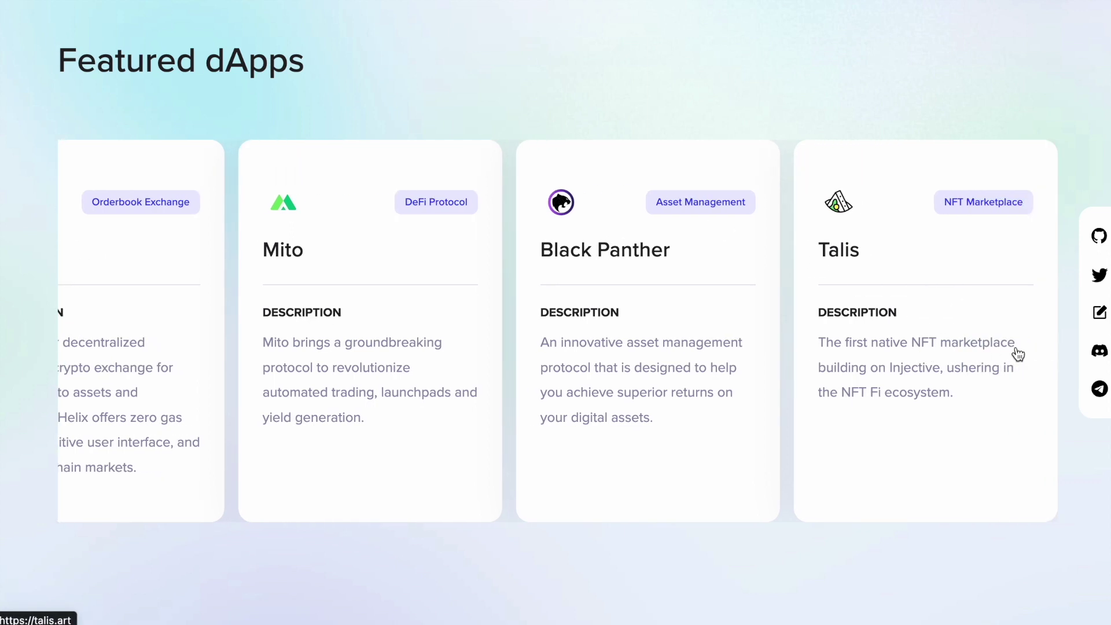
{"action": "scroll", "coordinate": [566, 339], "scroll_direction": "left", "scroll_amount": 3}
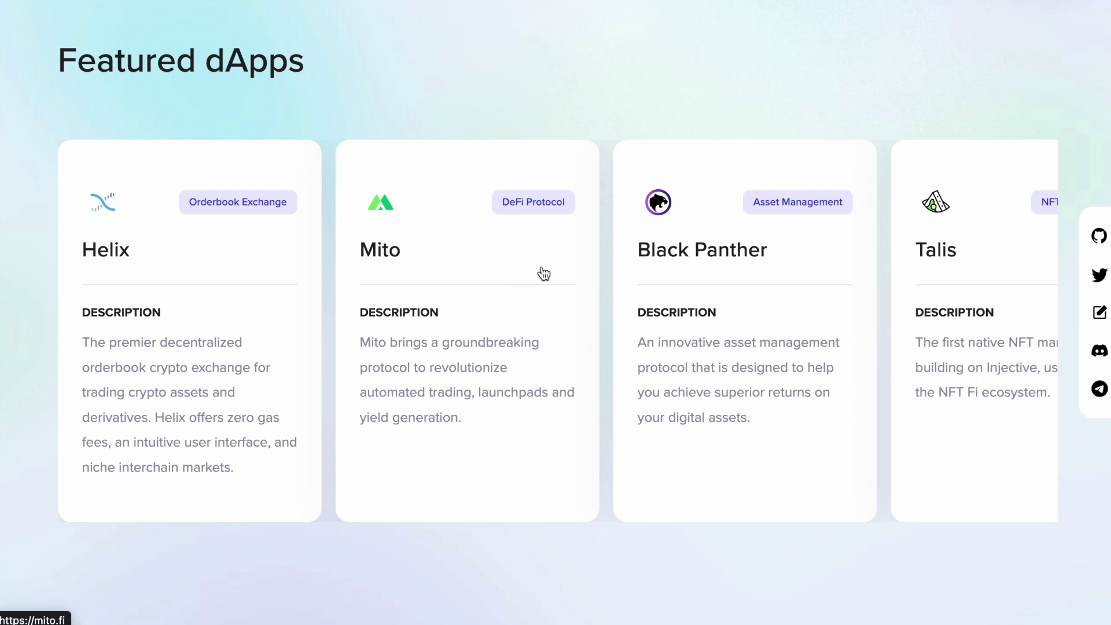
{"action": "scroll", "coordinate": [544, 274], "scroll_direction": "down", "scroll_amount": 2}
{"action": "scroll", "coordinate": [544, 273], "scroll_direction": "up", "scroll_amount": 3}
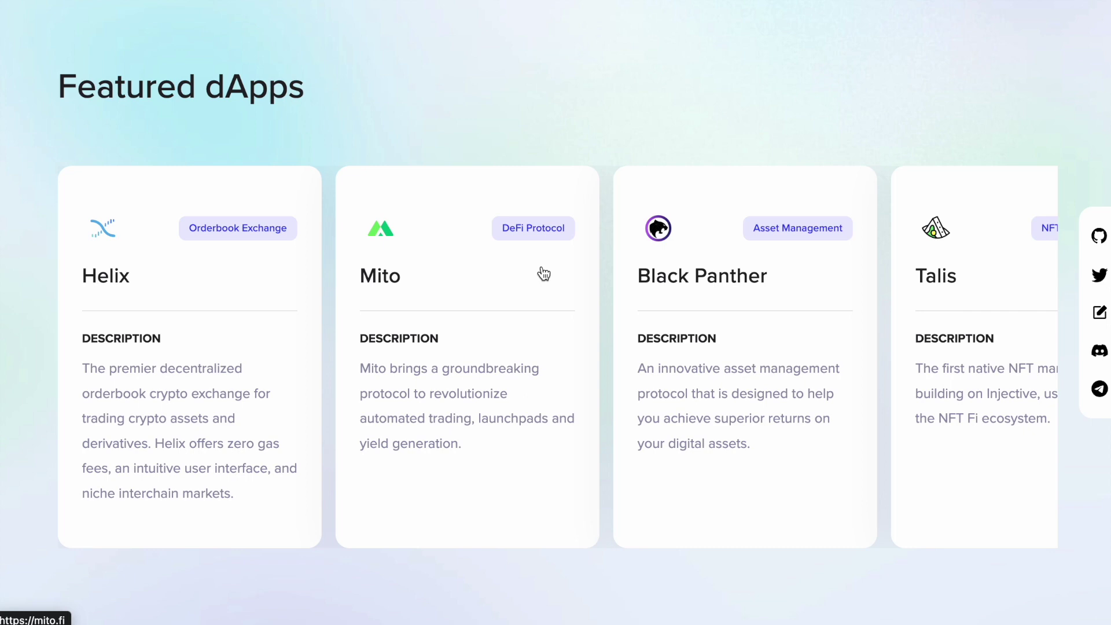
{"action": "scroll", "coordinate": [544, 273], "scroll_direction": "down", "scroll_amount": 1}
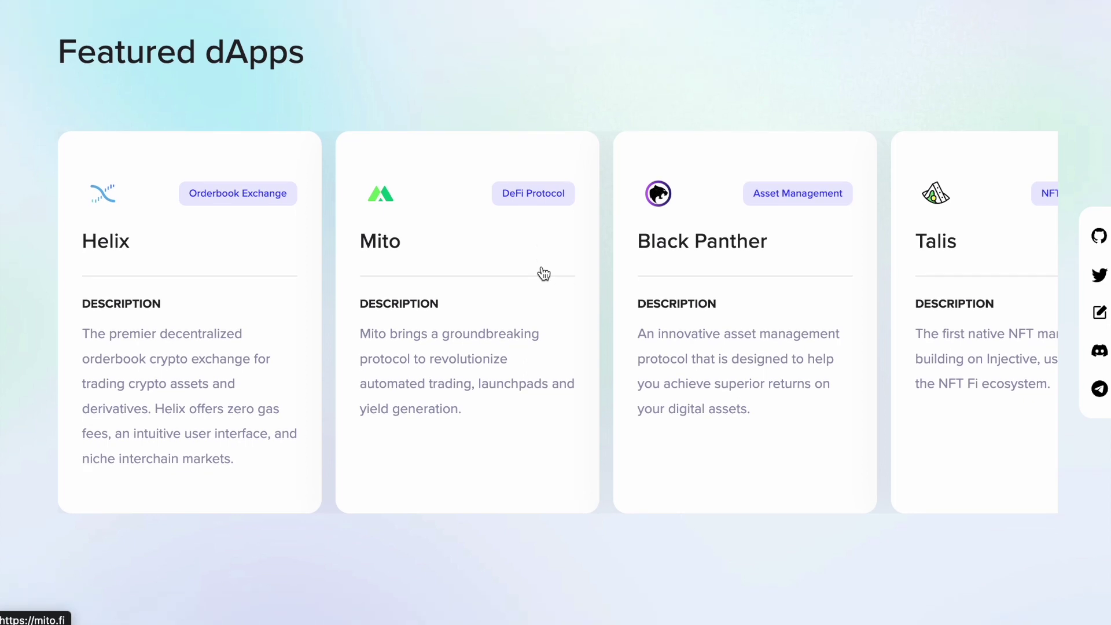
{"action": "scroll", "coordinate": [544, 273], "scroll_direction": "up", "scroll_amount": 2}
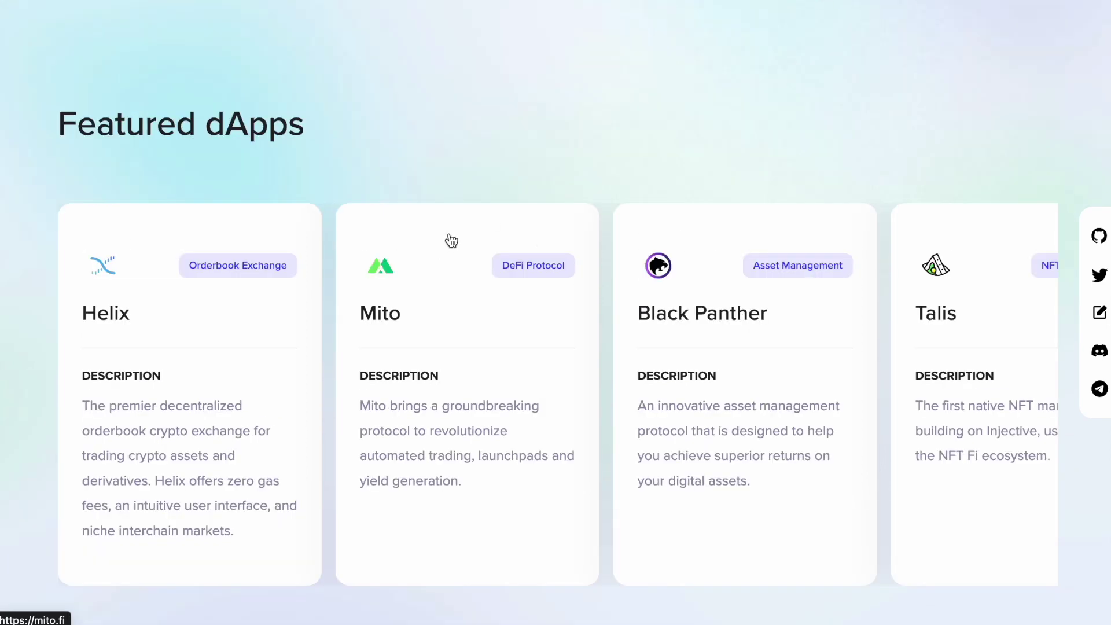
{"action": "scroll", "coordinate": [451, 240], "scroll_direction": "down", "scroll_amount": 2}
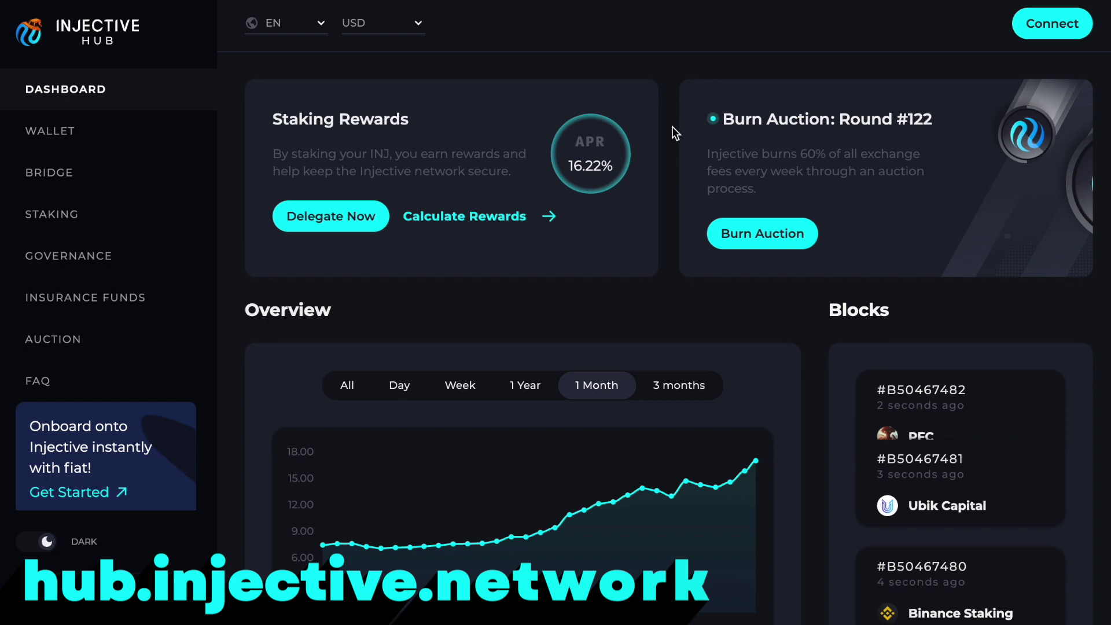
Begin connecting a wallet from the Connect button at the hub's top right
{"action": "left_click", "coordinate": [1057, 24]}
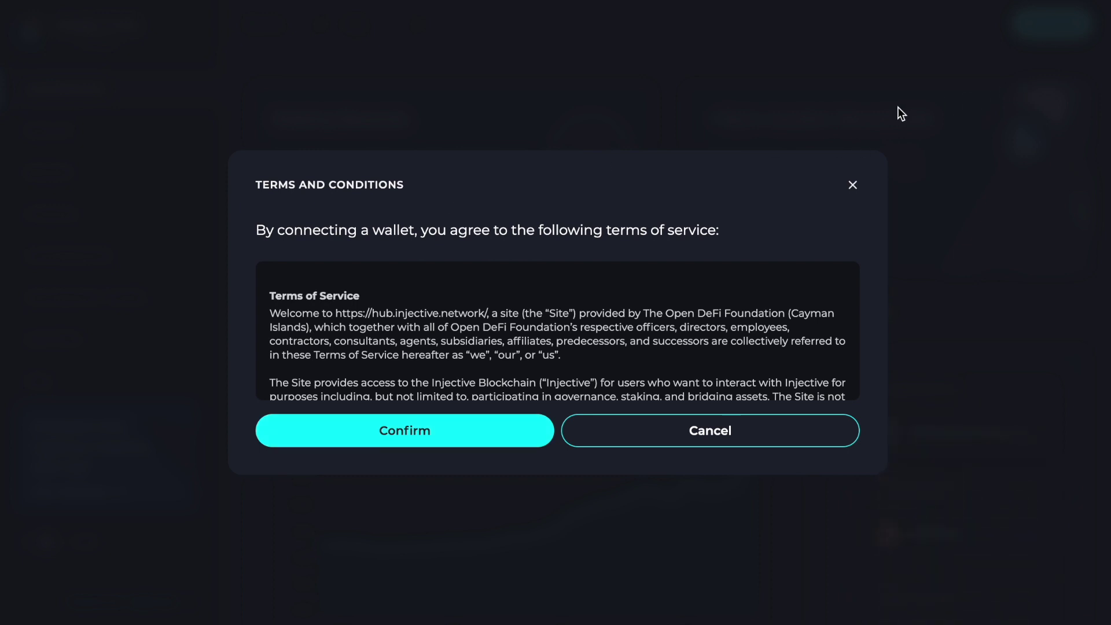
Accept the Terms and Conditions and choose Metamask from the Connect to Wallet list
{"action": "left_click", "coordinate": [421, 434]}
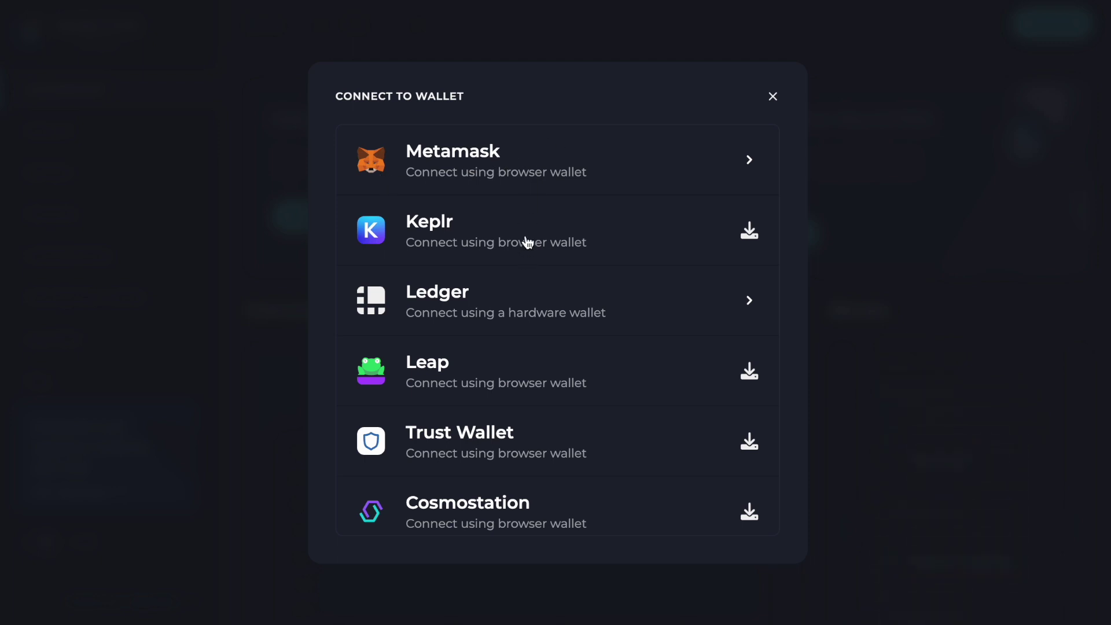
{"action": "scroll", "coordinate": [504, 393], "scroll_direction": "down", "scroll_amount": 3}
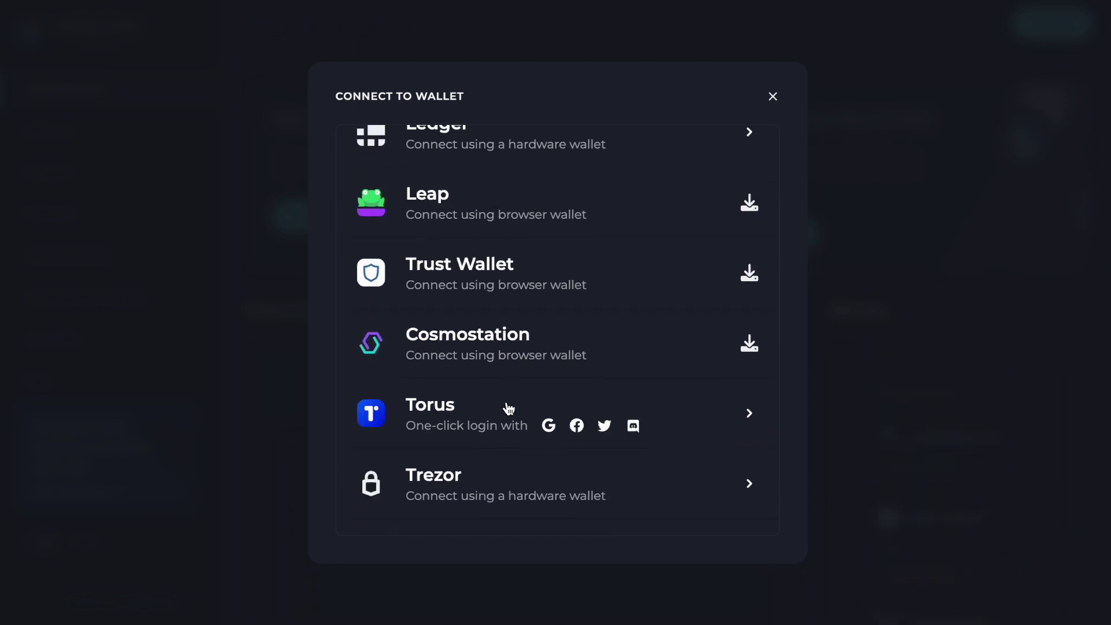
{"action": "scroll", "coordinate": [508, 408], "scroll_direction": "down", "scroll_amount": 1}
{"action": "scroll", "coordinate": [508, 408], "scroll_direction": "up", "scroll_amount": 4}
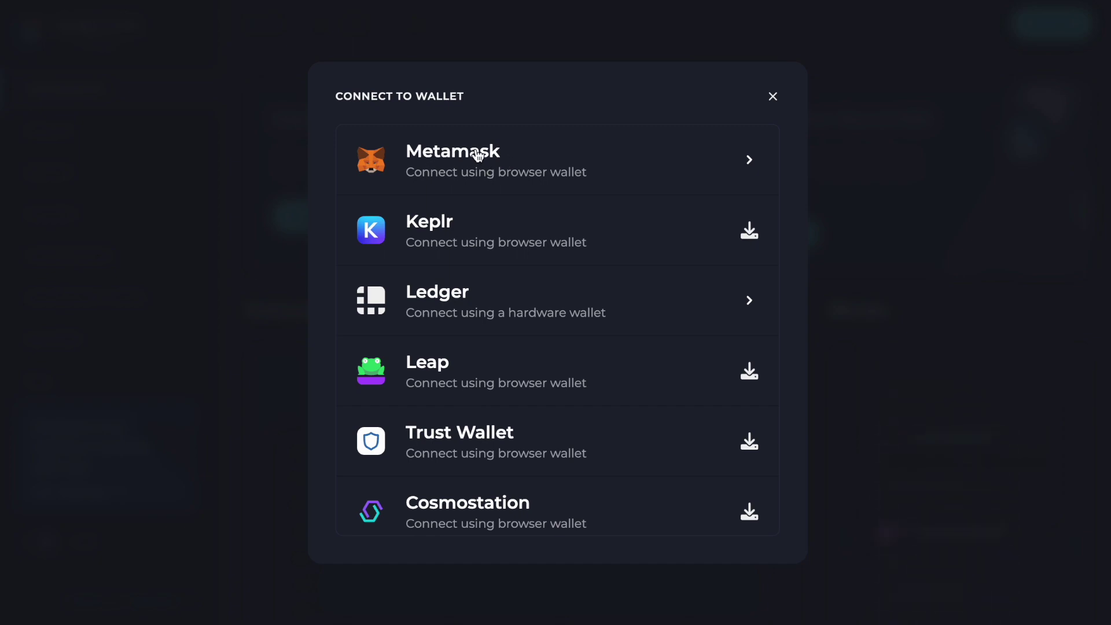
{"action": "left_click", "coordinate": [476, 154]}
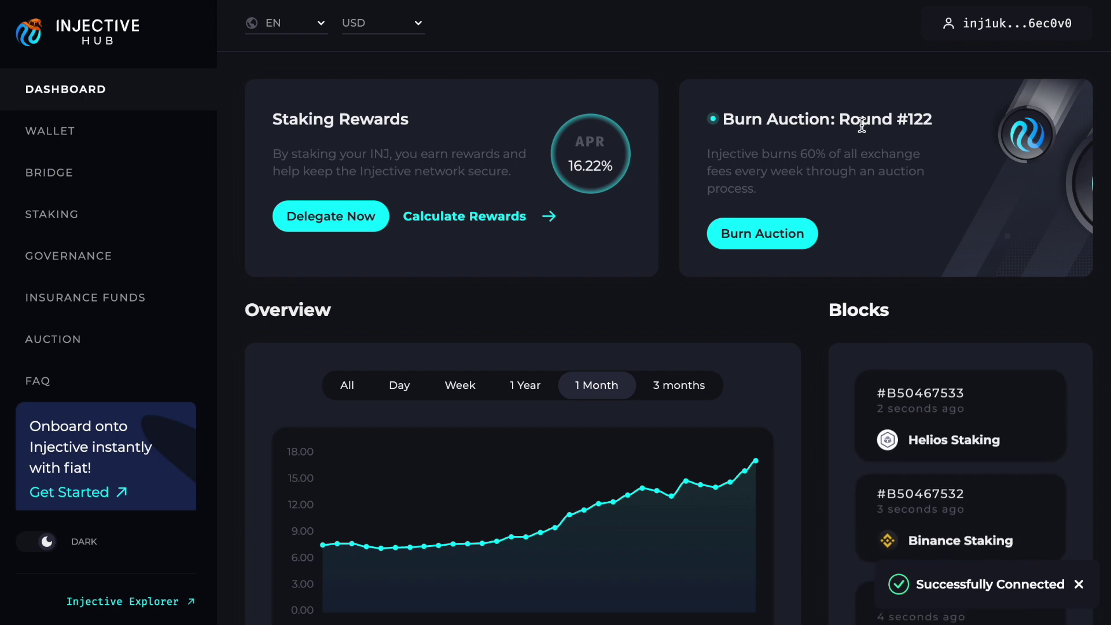
Open the connected account's details to view its linked Ethereum address
{"action": "left_click", "coordinate": [1036, 35]}
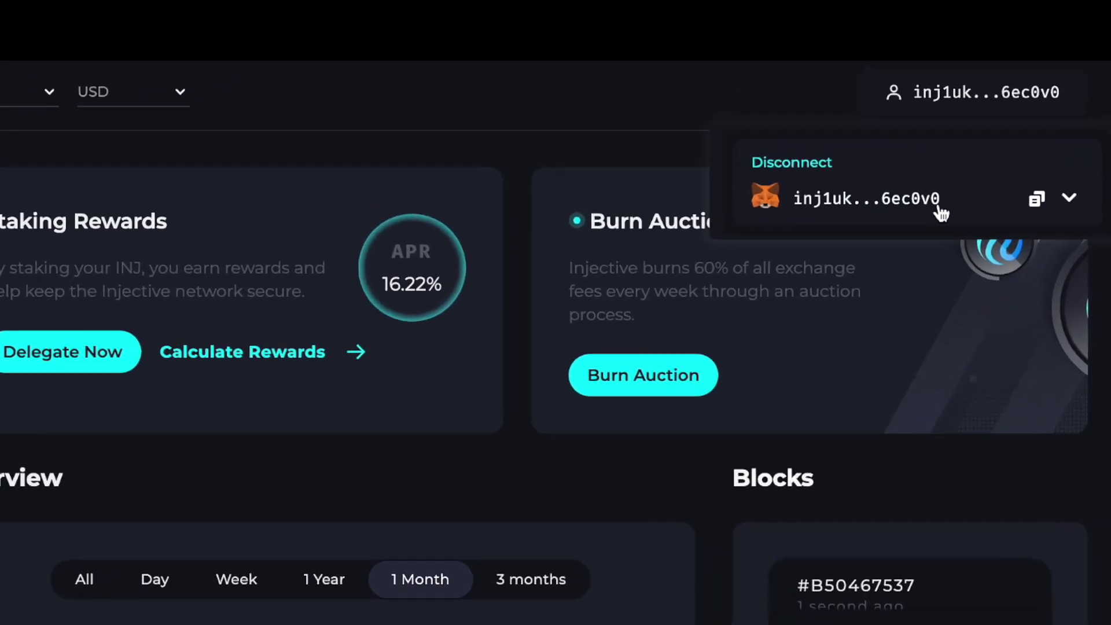
{"action": "left_click", "coordinate": [1069, 197]}
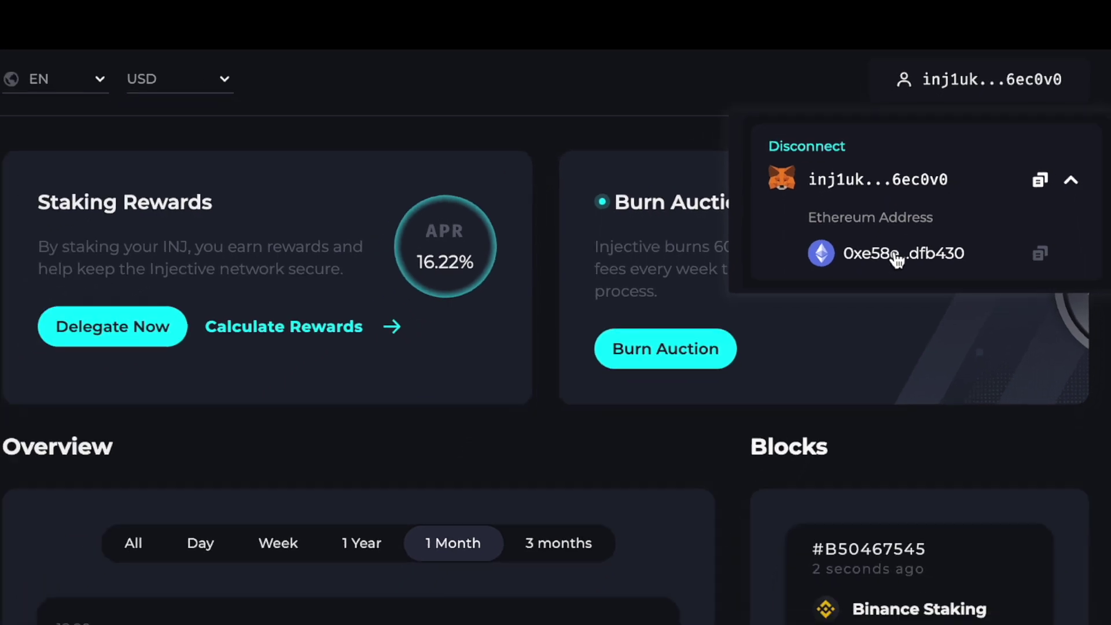
{"action": "left_click", "coordinate": [757, 99]}
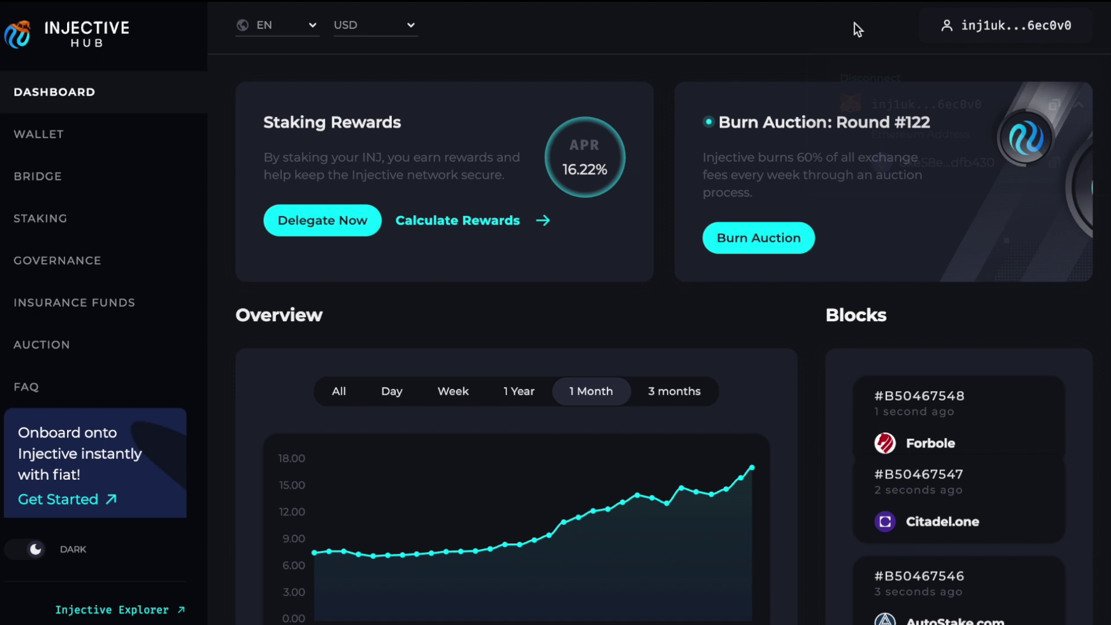
Copy the Injective wallet address and go to the Wallet page showing under 0.01 INJ
{"action": "mouse_move", "coordinate": [963, 24]}
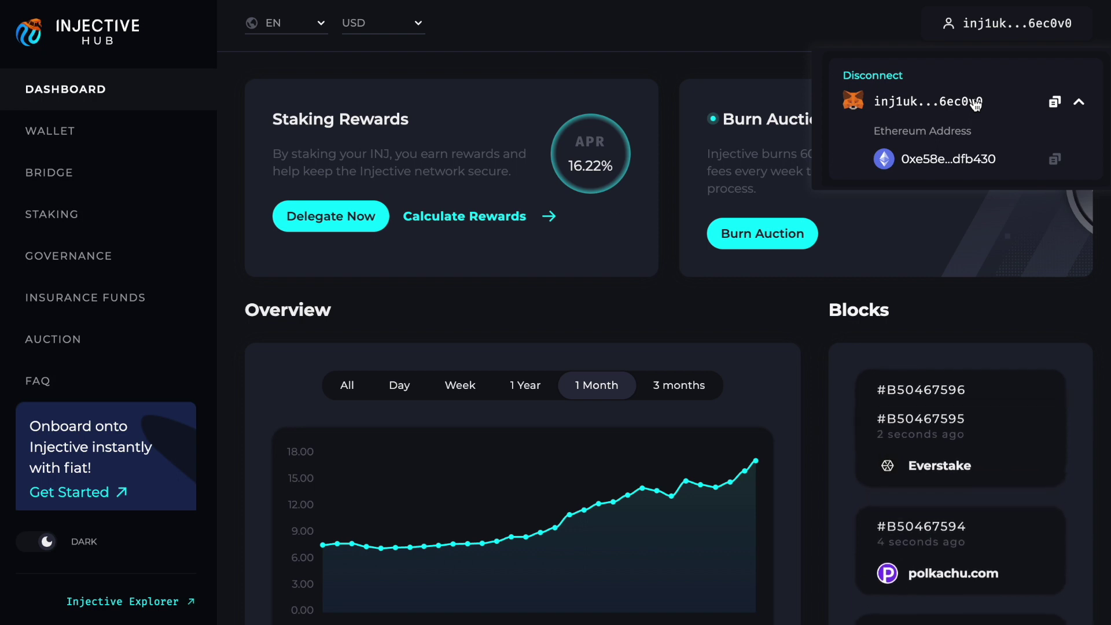
{"action": "left_click", "coordinate": [928, 104]}
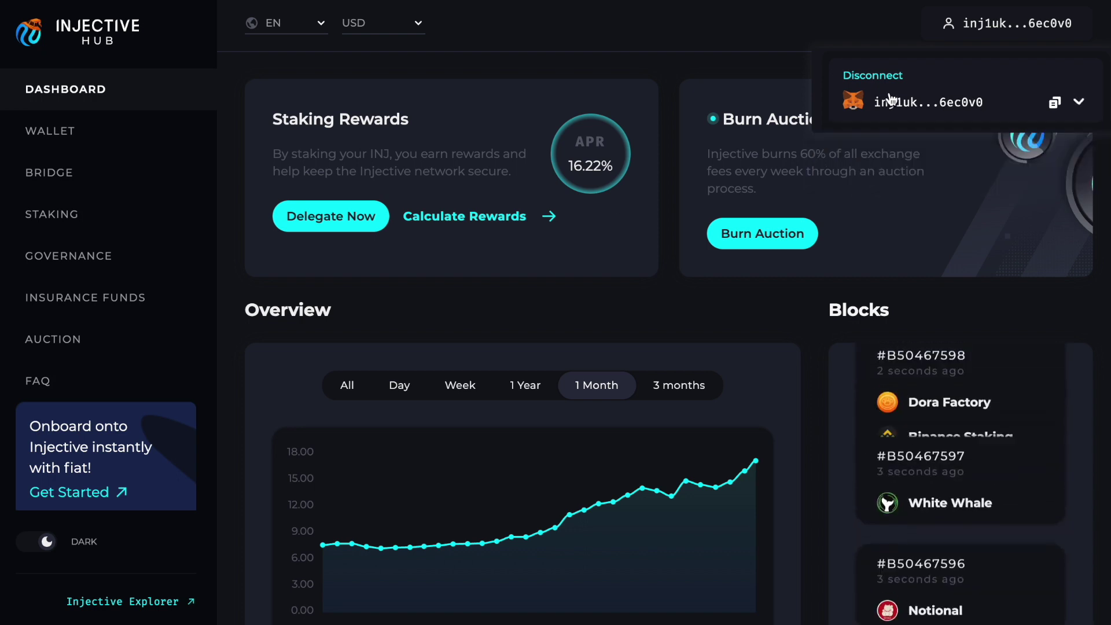
{"action": "left_click", "coordinate": [1054, 102]}
{"action": "left_click", "coordinate": [124, 137]}
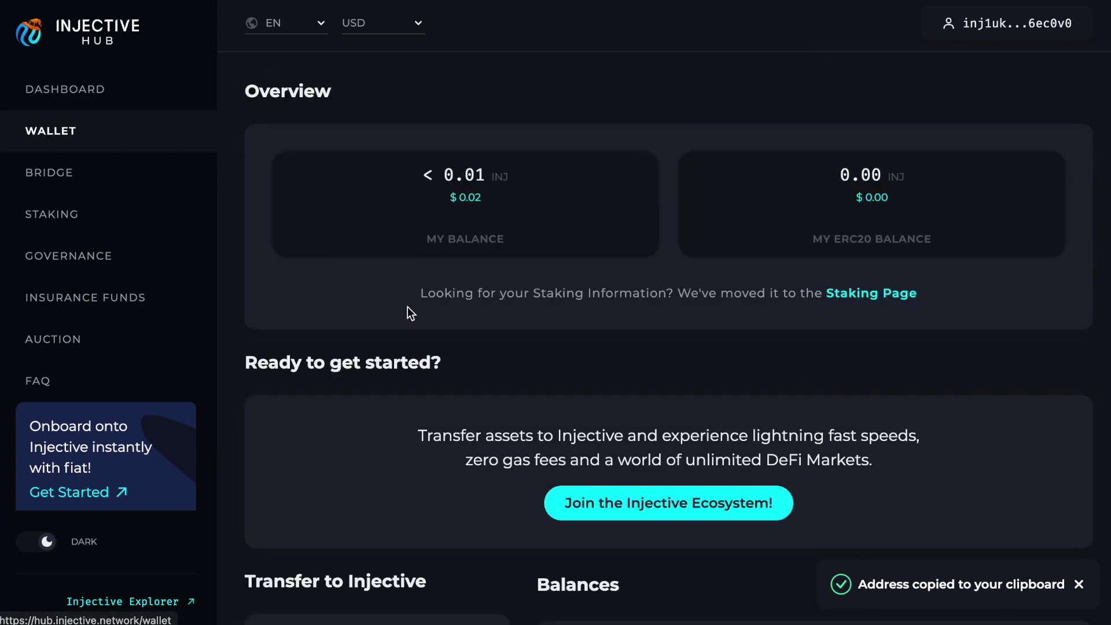
Scroll the Wallet page through the Transfer to Injective form and the Balances list
{"action": "scroll", "coordinate": [407, 307], "scroll_direction": "down", "scroll_amount": 3}
{"action": "scroll", "coordinate": [407, 307], "scroll_direction": "down", "scroll_amount": 5}
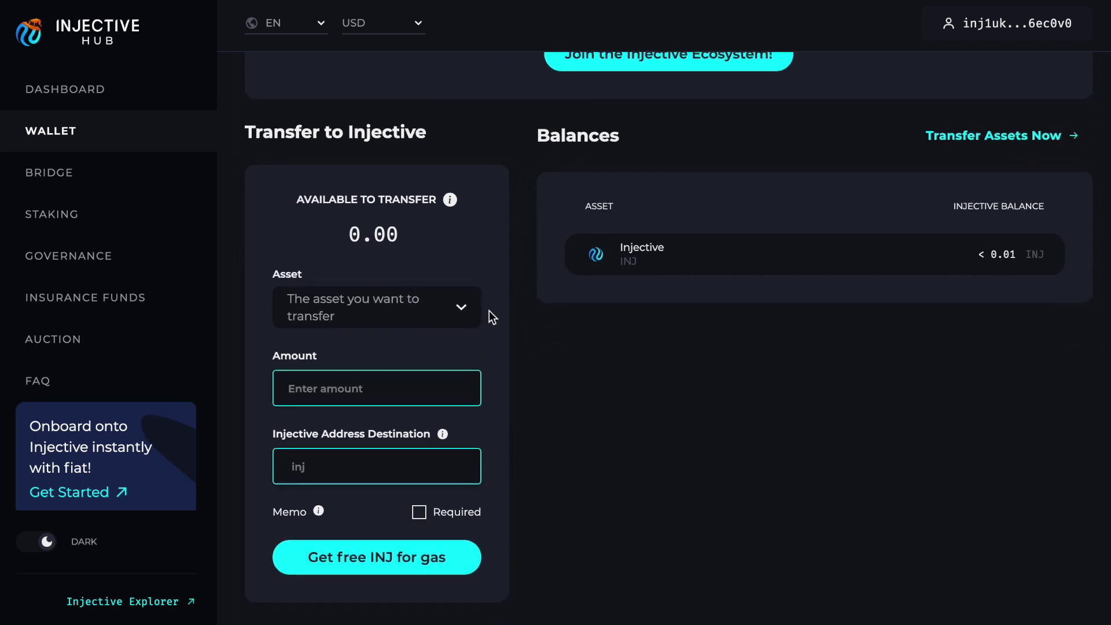
{"action": "scroll", "coordinate": [488, 311], "scroll_direction": "up", "scroll_amount": 7}
{"action": "scroll", "coordinate": [489, 310], "scroll_direction": "up", "scroll_amount": 1}
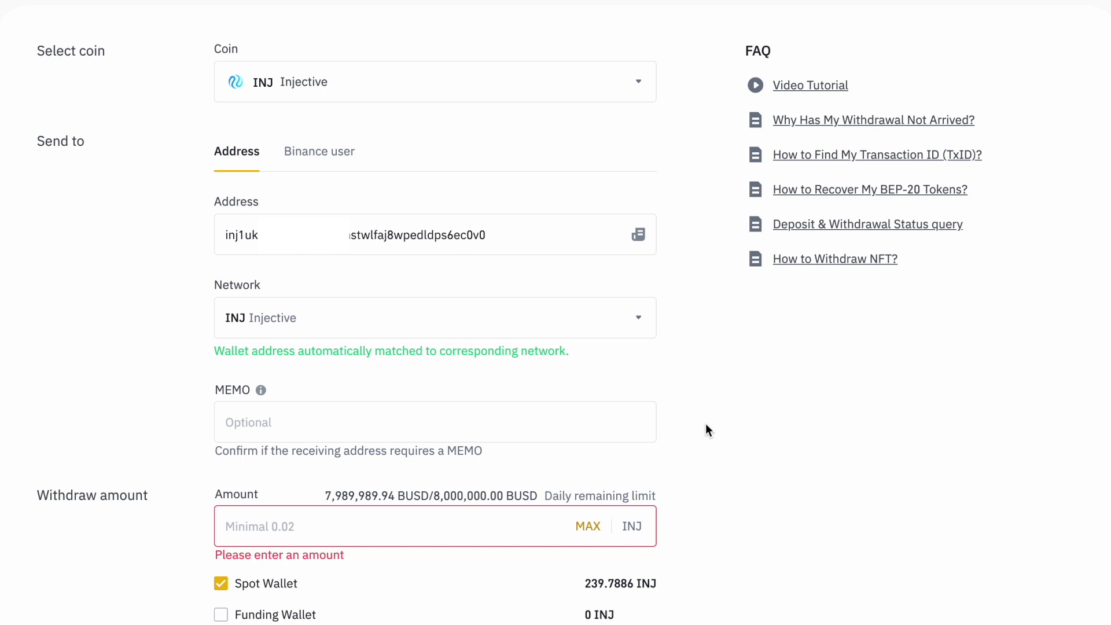
Enter 100 INJ as the withdrawal amount, giving 99.99 INJ received after a 0.01 fee
{"action": "left_click", "coordinate": [354, 235]}
{"action": "scroll", "coordinate": [321, 524], "scroll_direction": "down", "scroll_amount": 1}
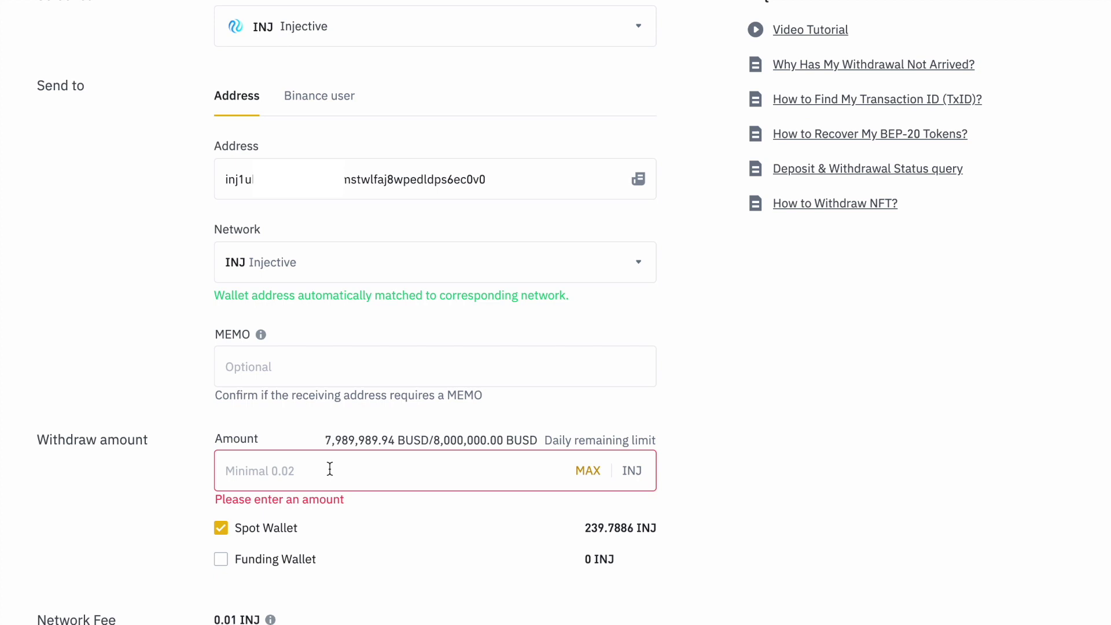
{"action": "left_click", "coordinate": [329, 471]}
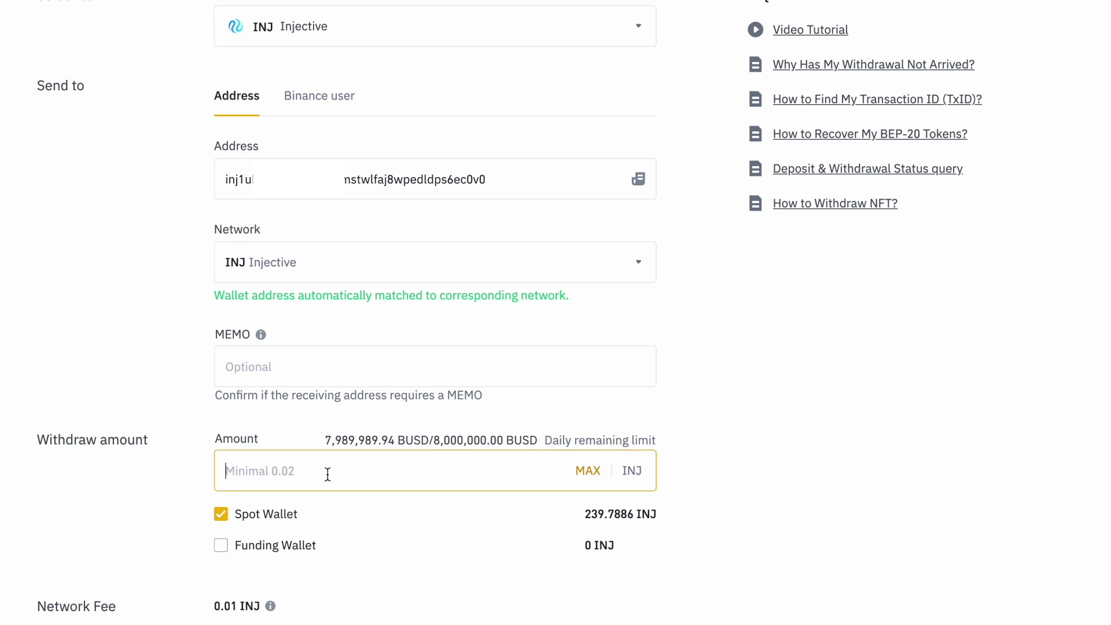
{"action": "type", "text": "100"}
{"action": "left_click", "coordinate": [752, 433]}
{"action": "scroll", "coordinate": [752, 432], "scroll_direction": "down", "scroll_amount": 1}
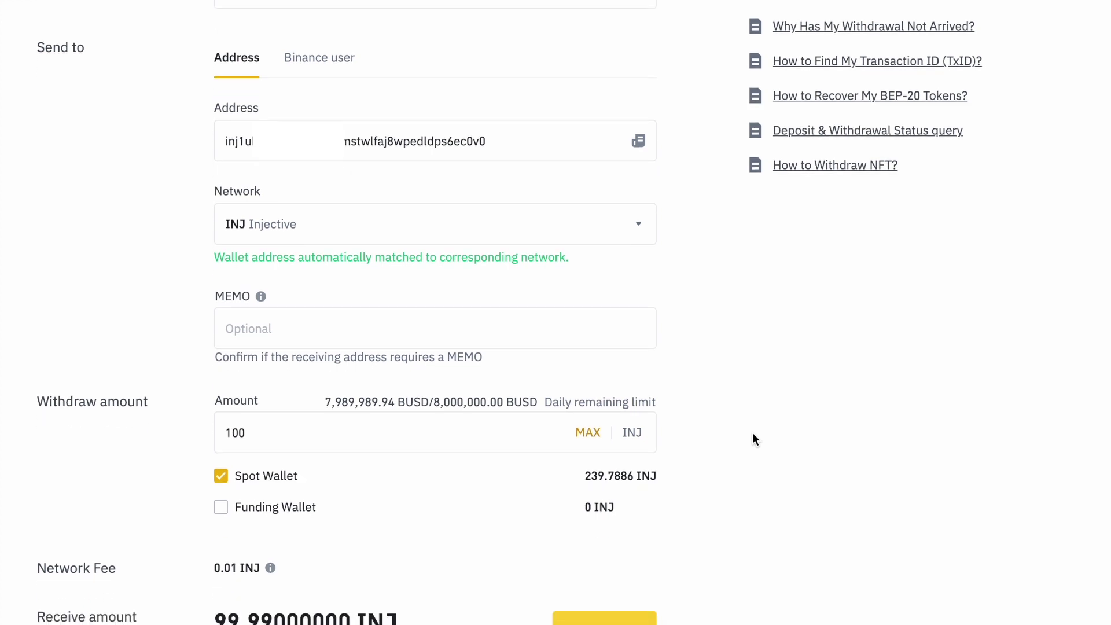
{"action": "scroll", "coordinate": [752, 432], "scroll_direction": "down", "scroll_amount": 2}
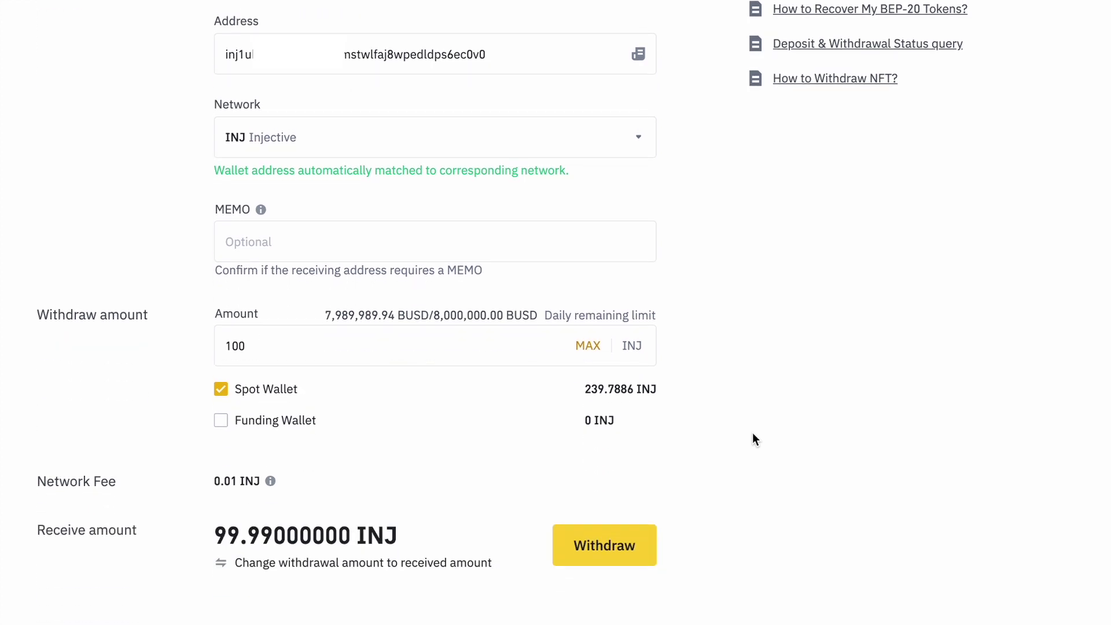
Submit the 100 INJ withdrawal, confirming no memo, passing the summary and verifying with Passkeys
{"action": "left_click", "coordinate": [631, 544]}
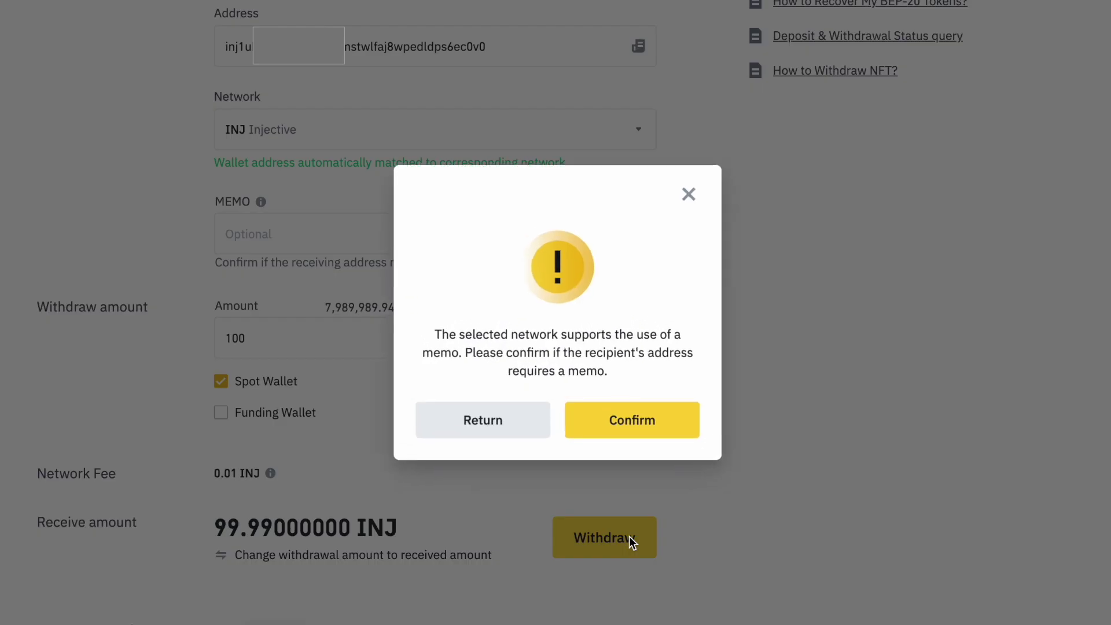
{"action": "left_click", "coordinate": [636, 420]}
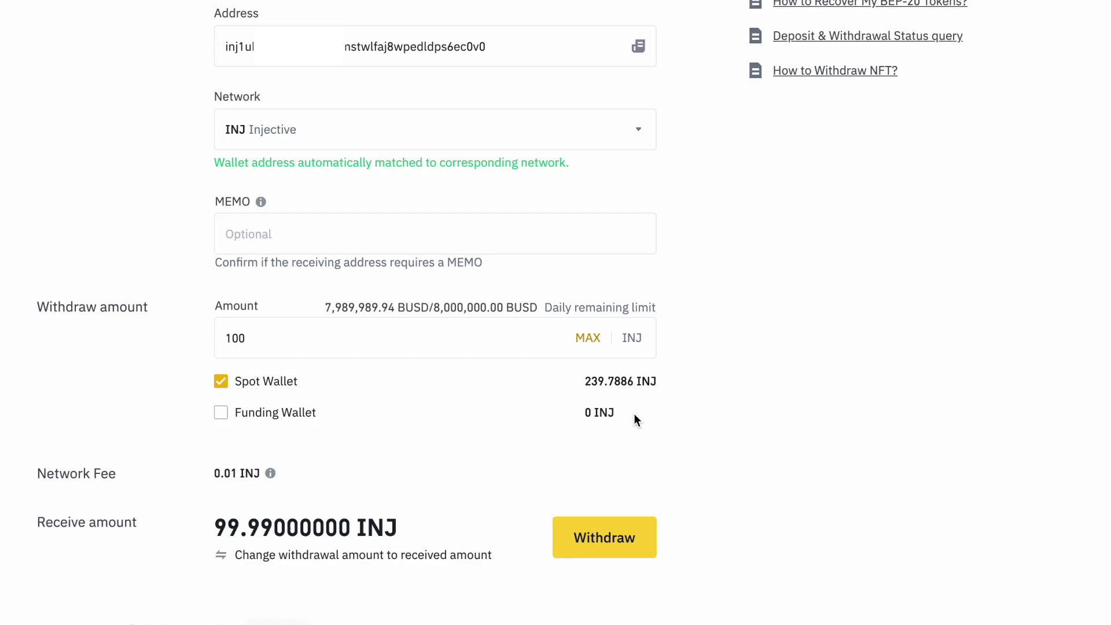
{"action": "left_click", "coordinate": [598, 446]}
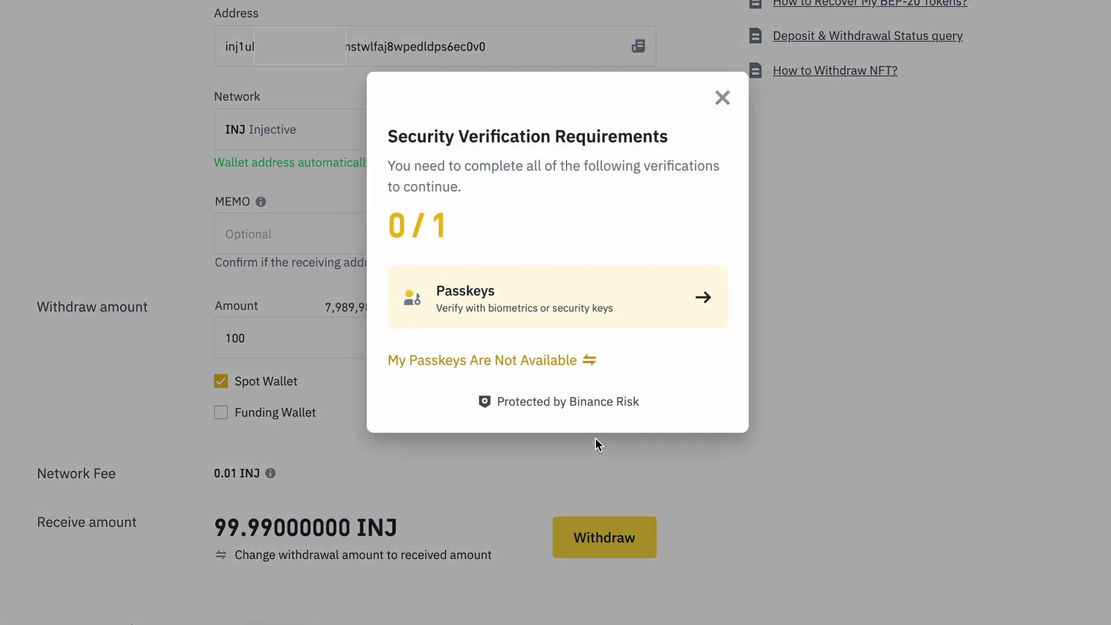
{"action": "left_click", "coordinate": [580, 290]}
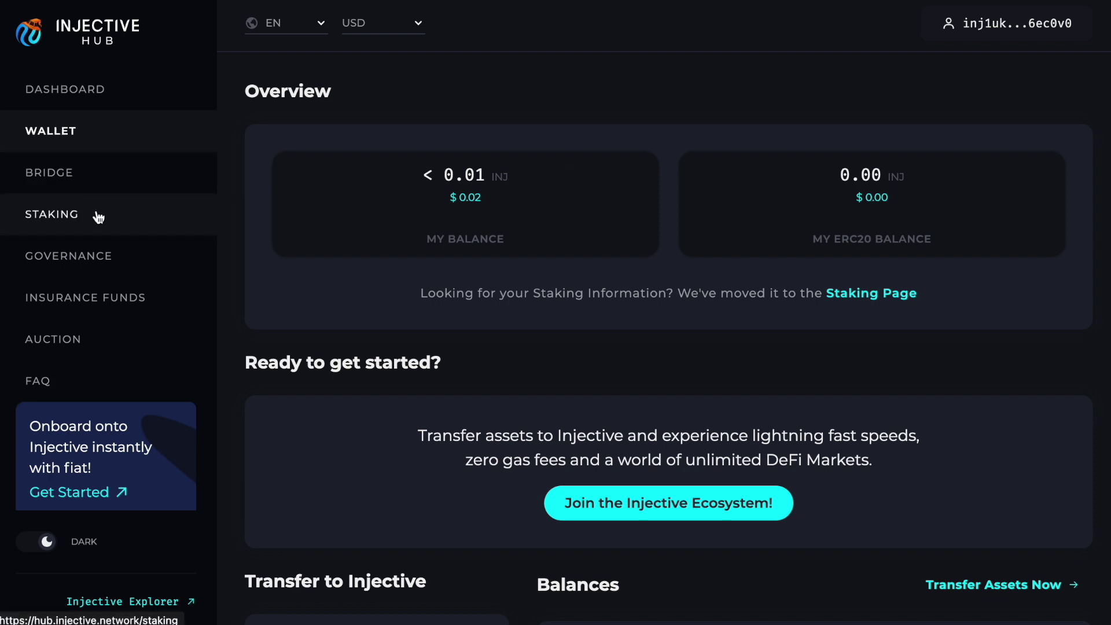
Open the Bridge page and review the source chains, keeping Ethereum as the INJ source
{"action": "left_click", "coordinate": [82, 180]}
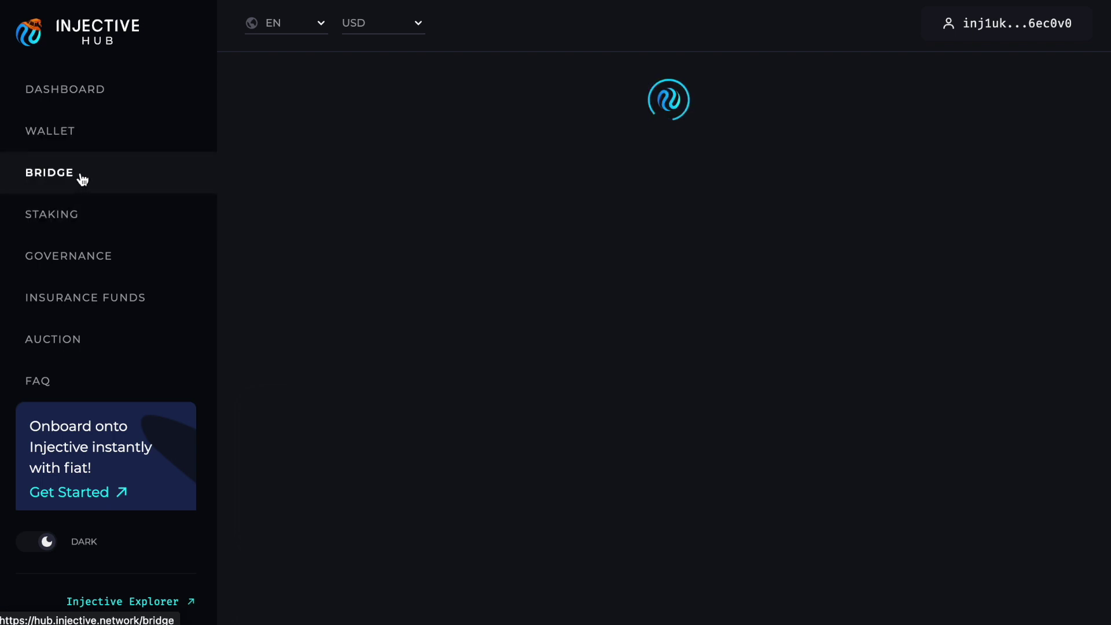
{"action": "scroll", "coordinate": [960, 220], "scroll_direction": "down", "scroll_amount": 1}
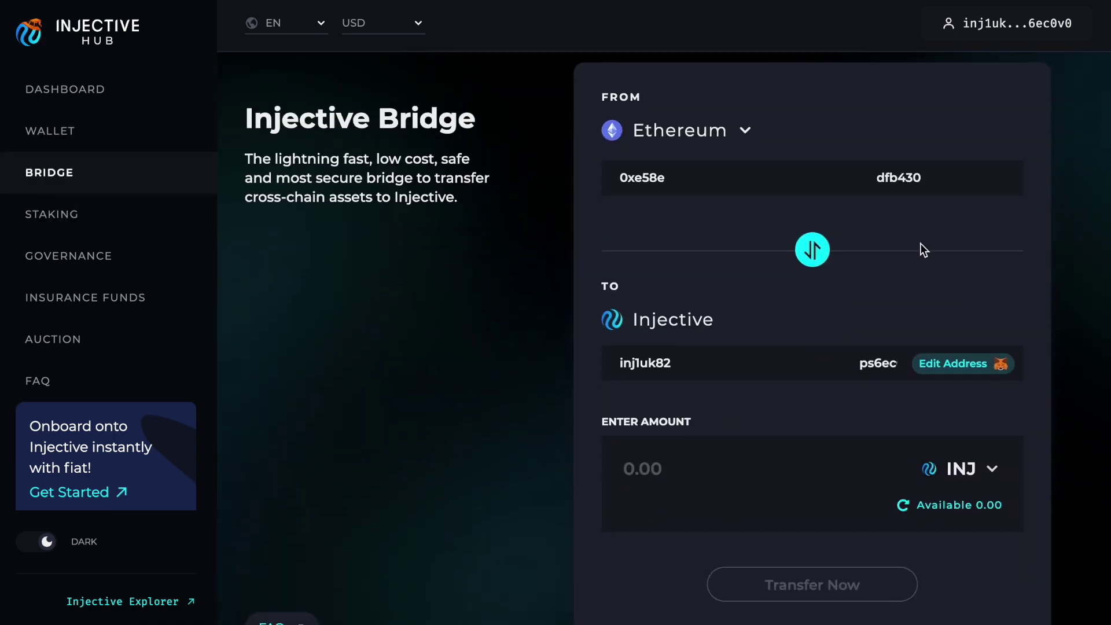
{"action": "left_click", "coordinate": [718, 130]}
{"action": "left_click", "coordinate": [807, 121]}
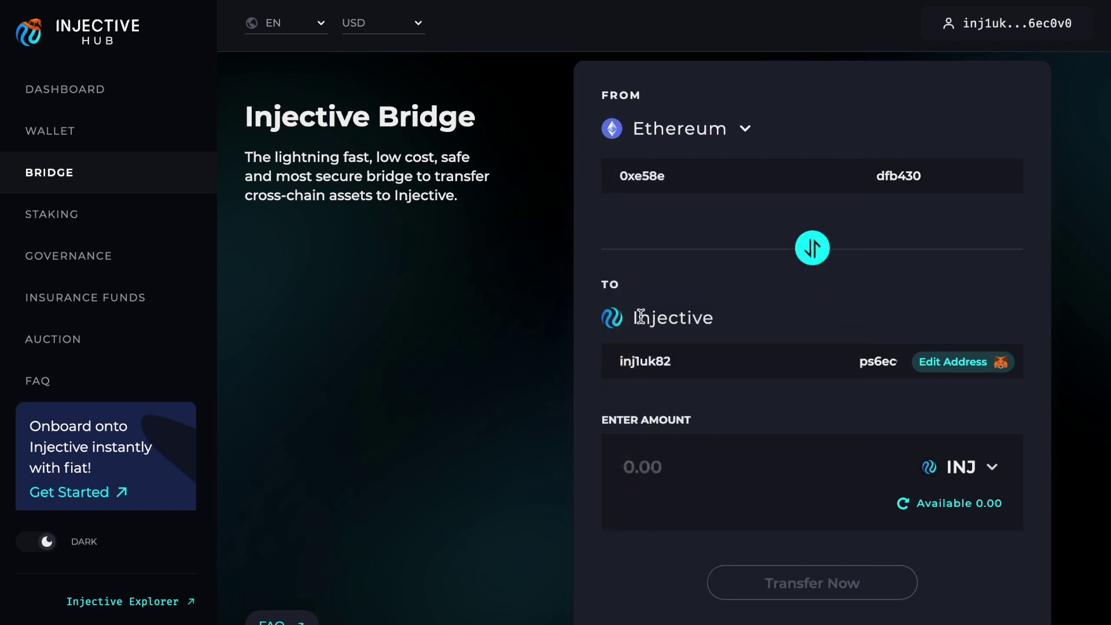
{"action": "scroll", "coordinate": [1042, 408], "scroll_direction": "down", "scroll_amount": 1}
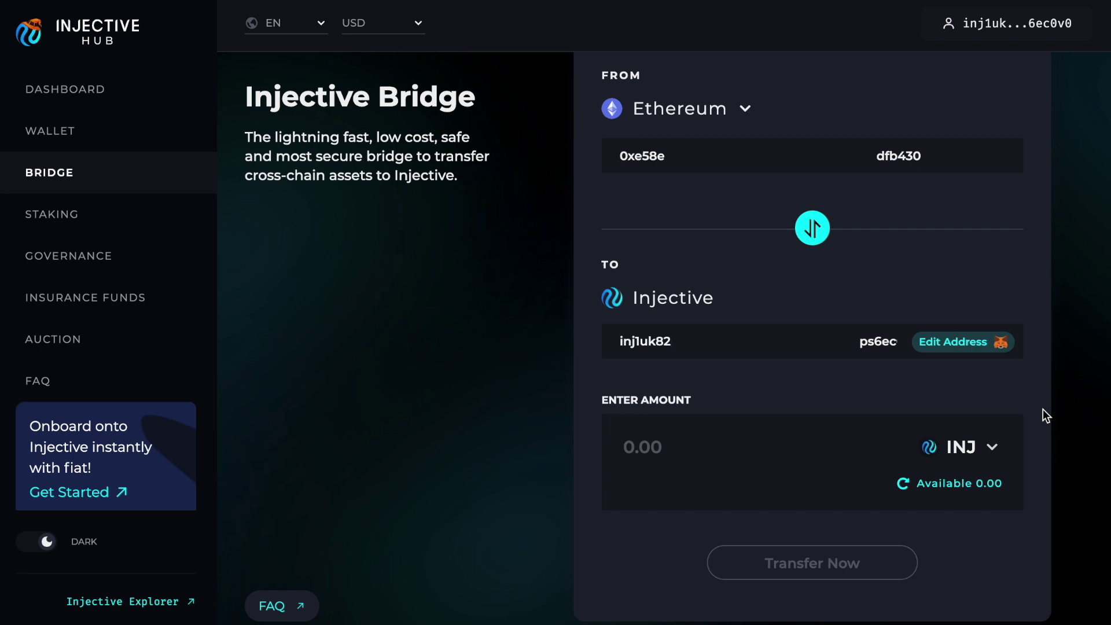
{"action": "scroll", "coordinate": [1034, 307], "scroll_direction": "up", "scroll_amount": 1}
{"action": "scroll", "coordinate": [1034, 310], "scroll_direction": "down", "scroll_amount": 2}
{"action": "scroll", "coordinate": [1033, 305], "scroll_direction": "up", "scroll_amount": 1}
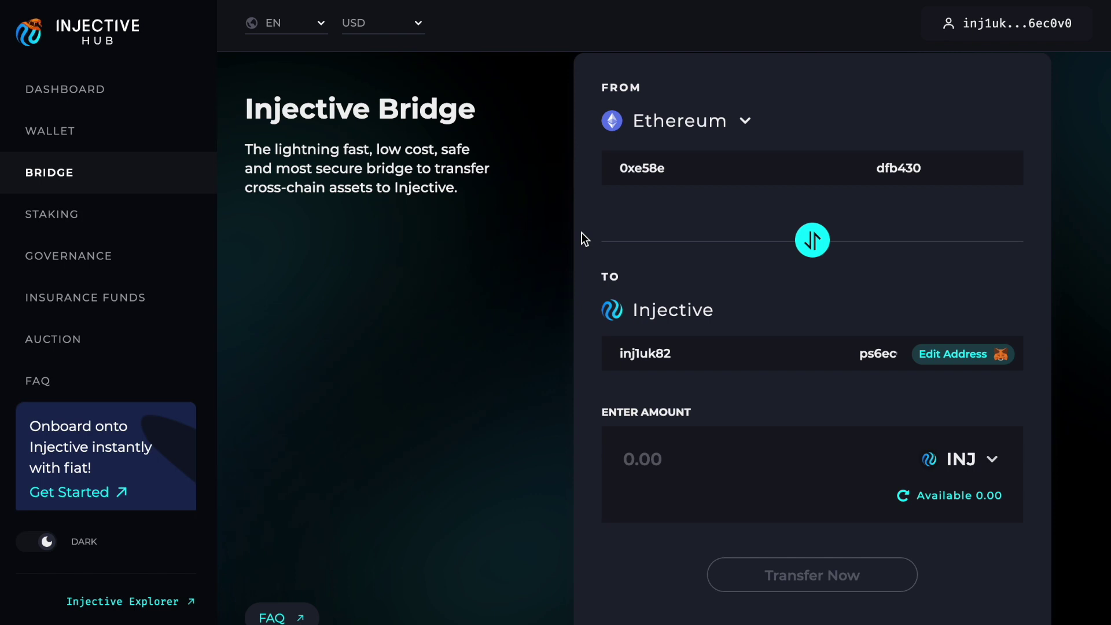
Open Staking and scroll down to the Validators table of 60 active validators
{"action": "left_click", "coordinate": [110, 221]}
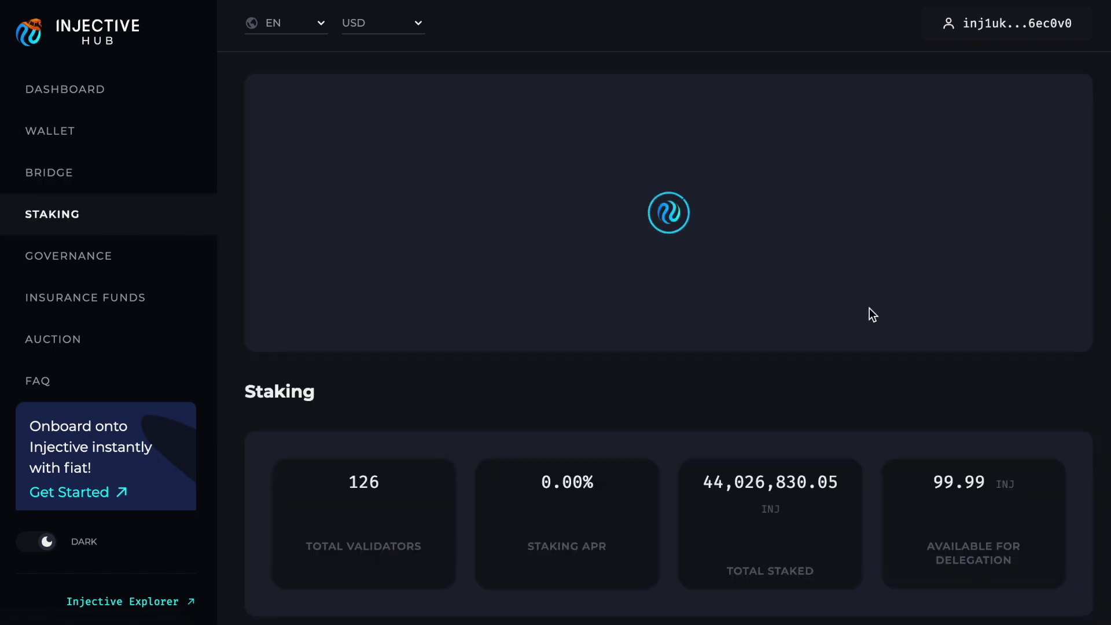
{"action": "scroll", "coordinate": [1059, 394], "scroll_direction": "down", "scroll_amount": 5}
{"action": "scroll", "coordinate": [1059, 393], "scroll_direction": "up", "scroll_amount": 4}
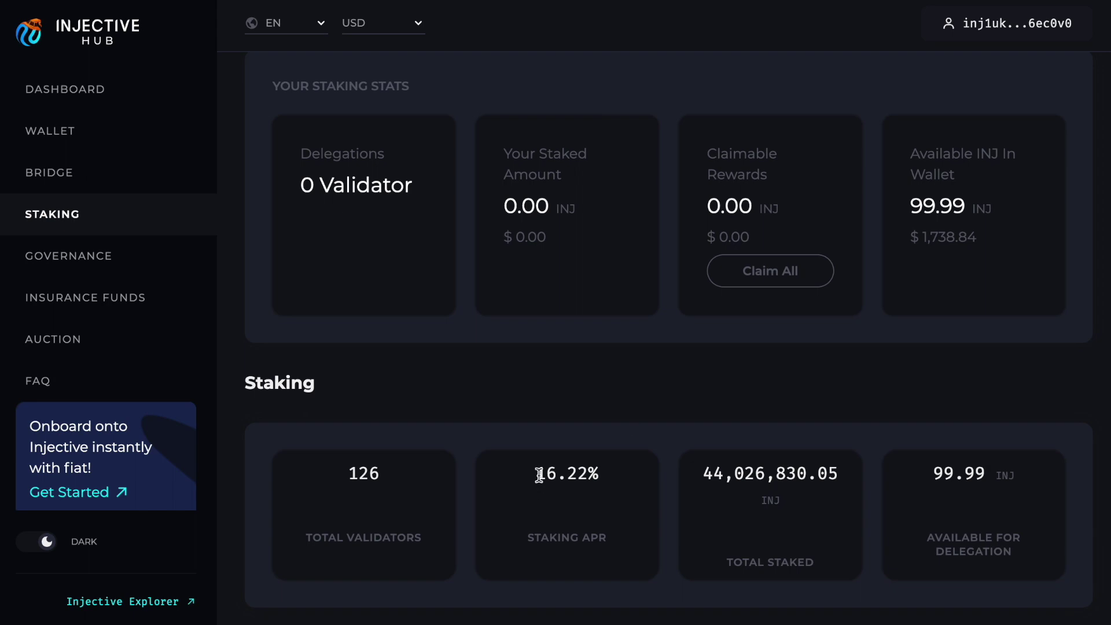
{"action": "scroll", "coordinate": [1027, 406], "scroll_direction": "down", "scroll_amount": 8}
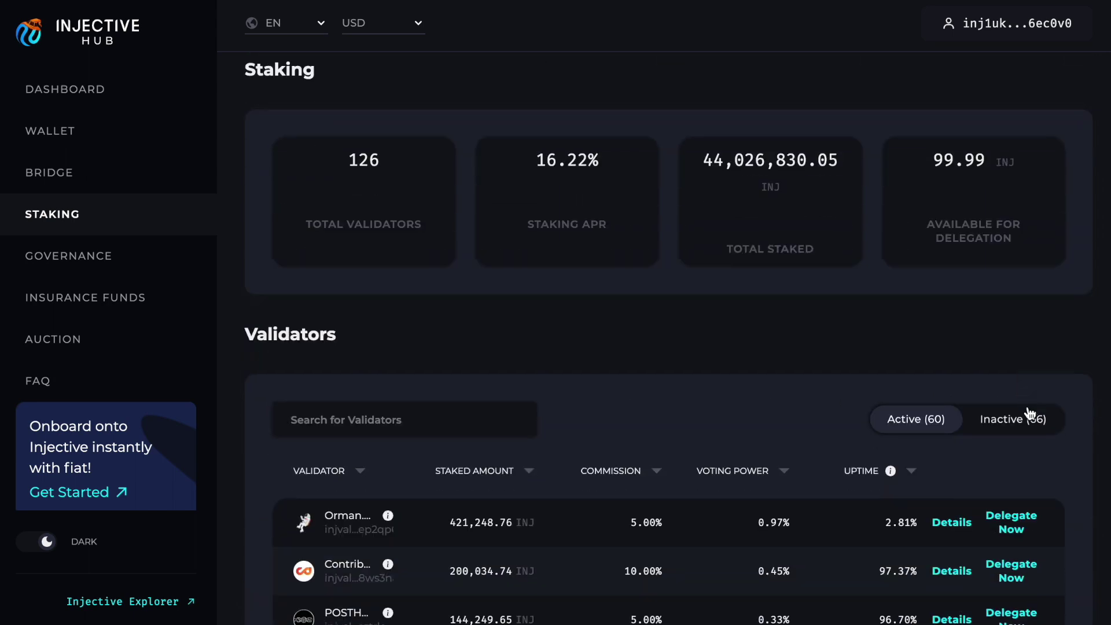
{"action": "scroll", "coordinate": [1029, 413], "scroll_direction": "down", "scroll_amount": 1}
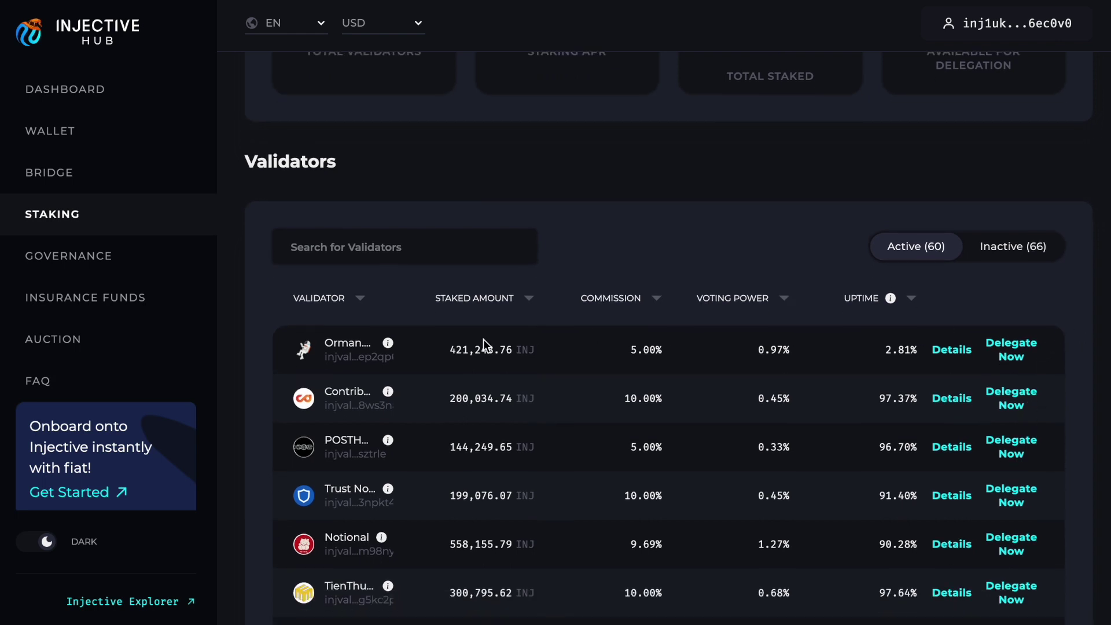
{"action": "scroll", "coordinate": [484, 341], "scroll_direction": "down", "scroll_amount": 3}
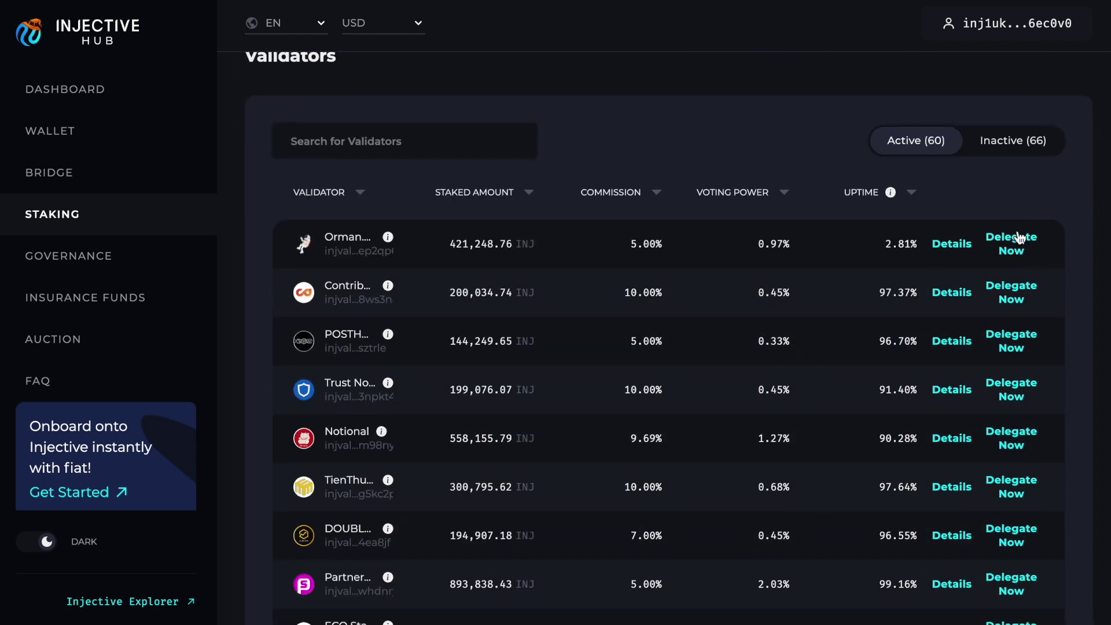
{"action": "left_click", "coordinate": [1017, 245]}
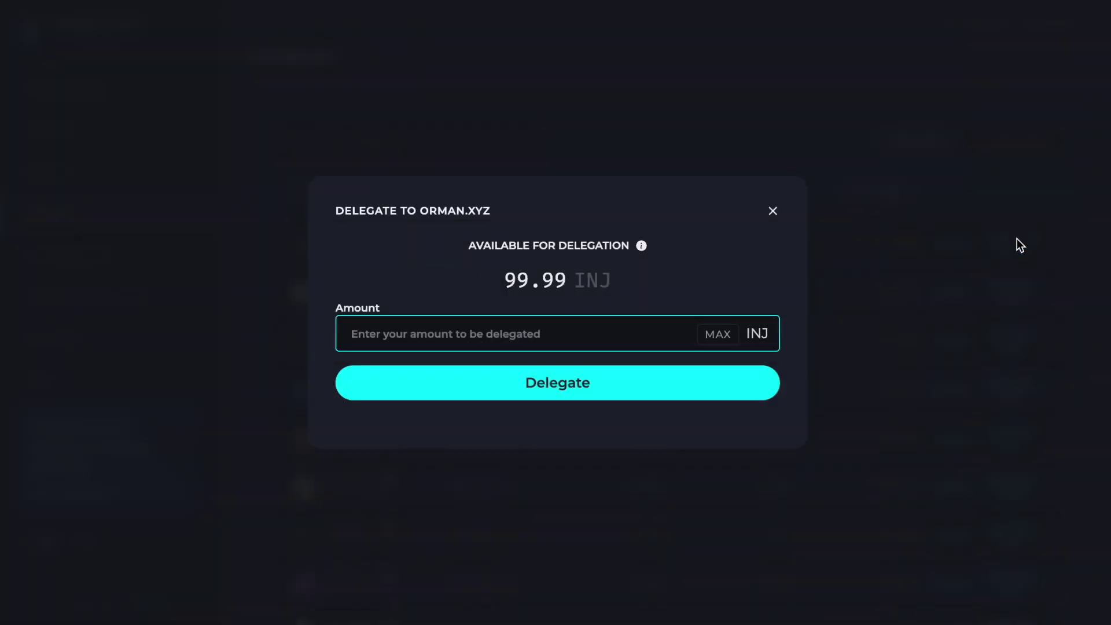
{"action": "left_click", "coordinate": [719, 335]}
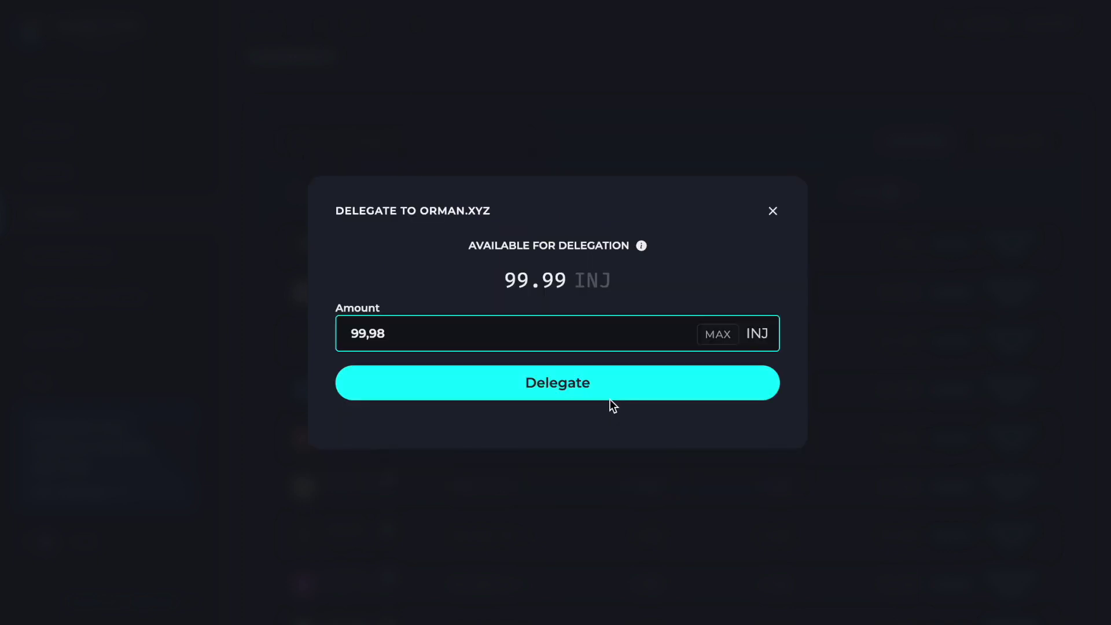
{"action": "left_click", "coordinate": [613, 390]}
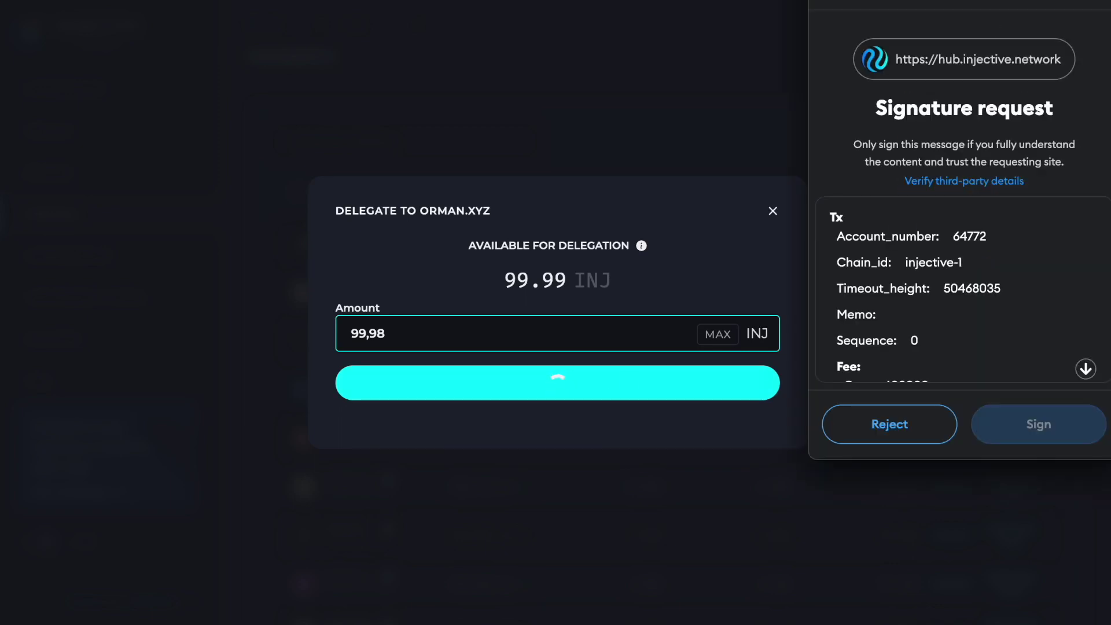
{"action": "left_click_drag", "start_coordinate": [1023, 0], "coordinate": [965, 7]}
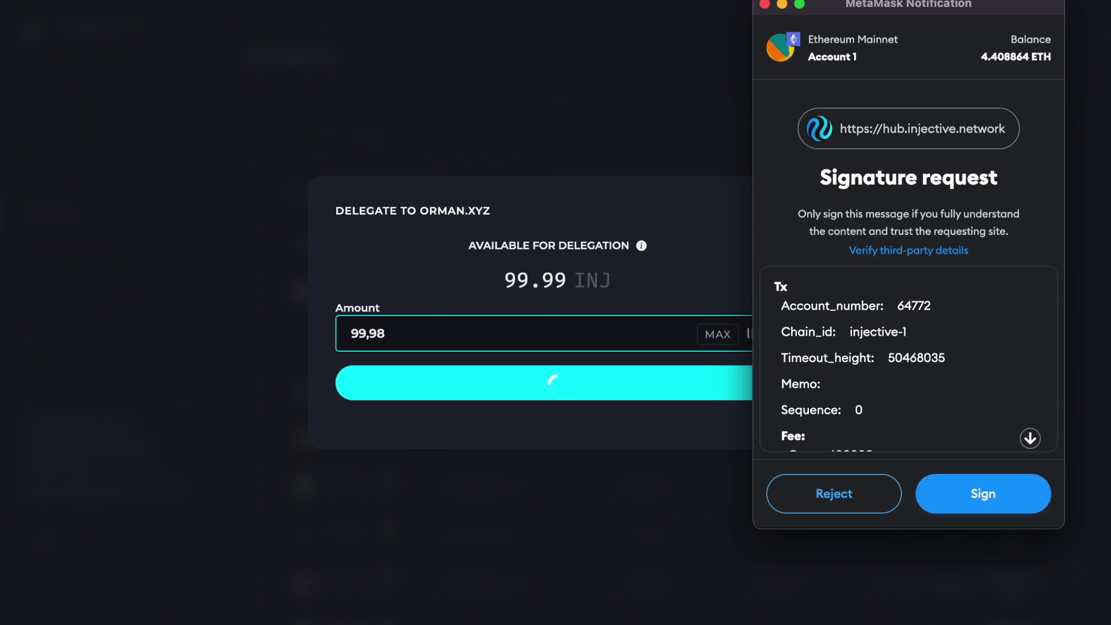
{"action": "left_click", "coordinate": [764, 5]}
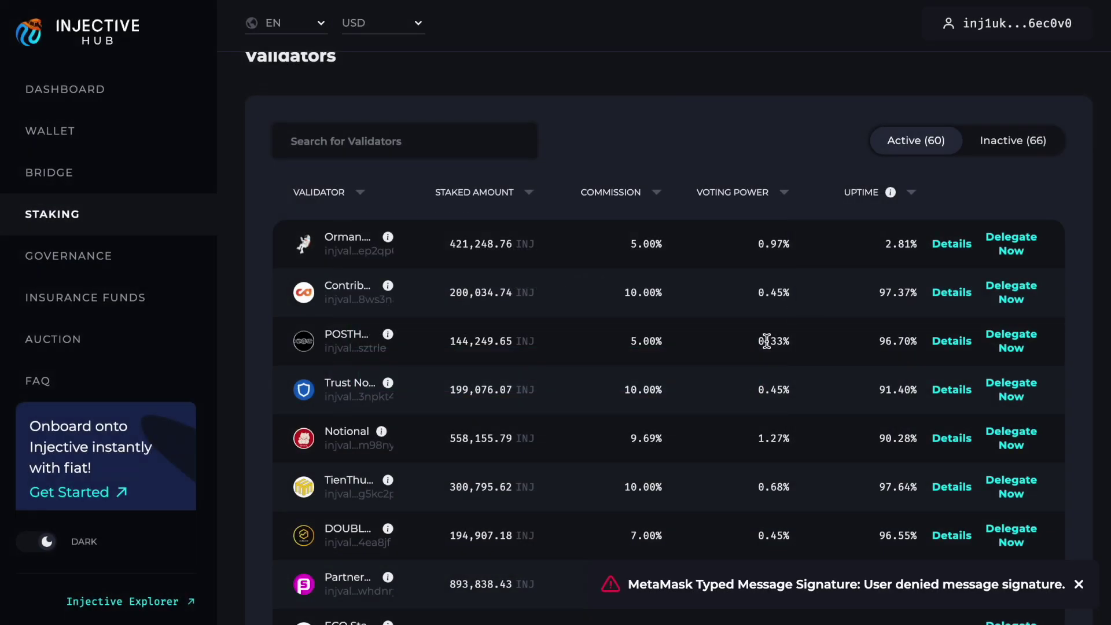
Sort the validators by highest uptime, then open Governance to see 245 proposals and 217 passed
{"action": "scroll", "coordinate": [1066, 277], "scroll_direction": "down", "scroll_amount": 1}
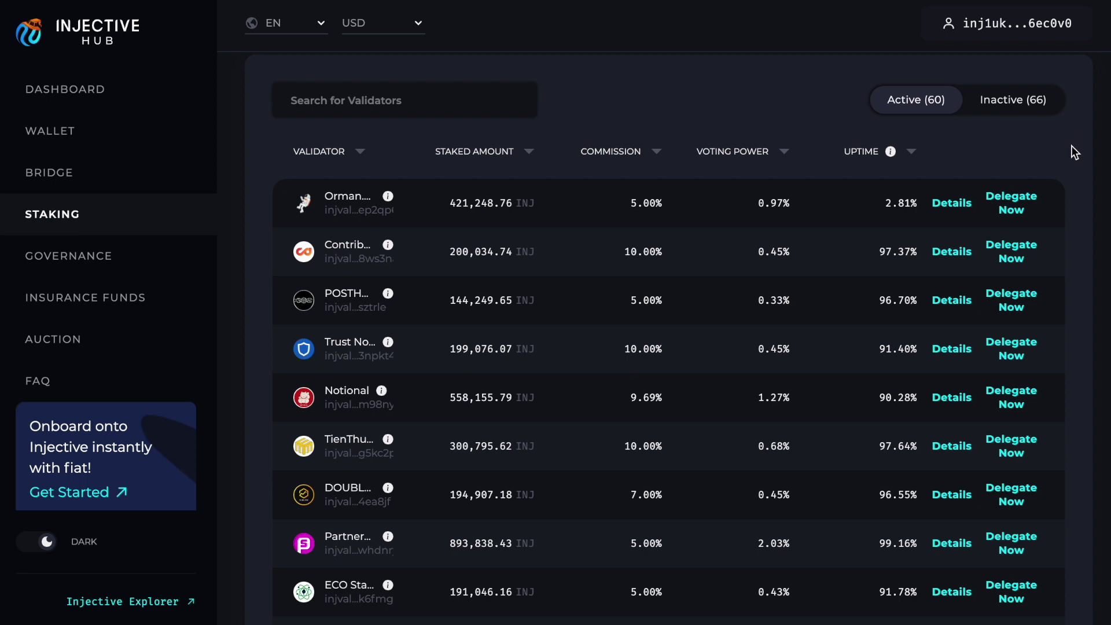
{"action": "scroll", "coordinate": [1074, 152], "scroll_direction": "down", "scroll_amount": 1}
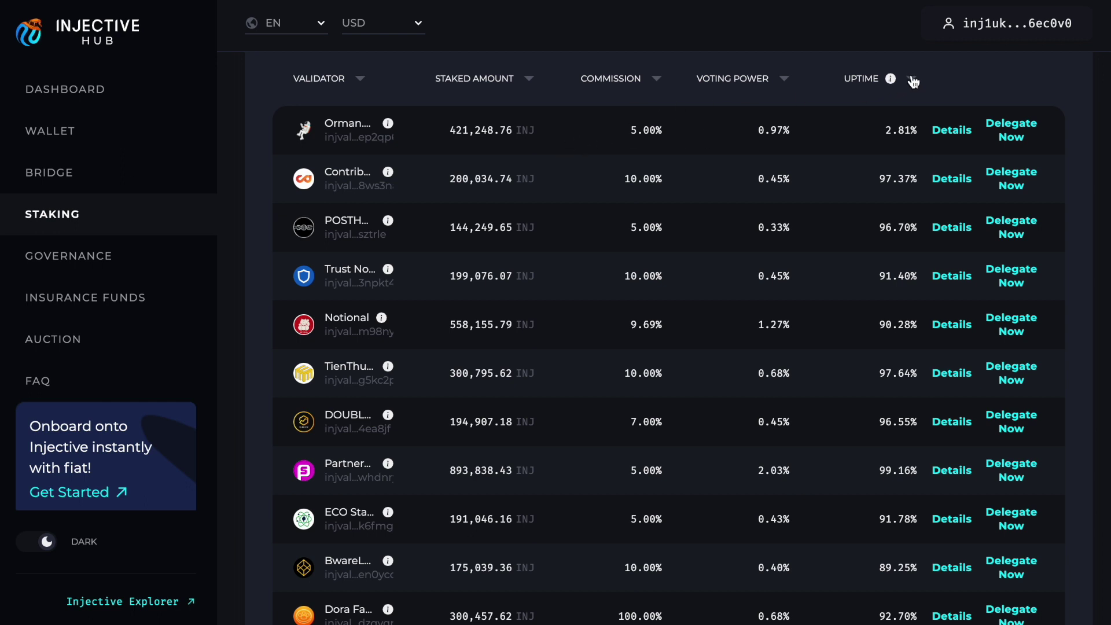
{"action": "left_click", "coordinate": [912, 81]}
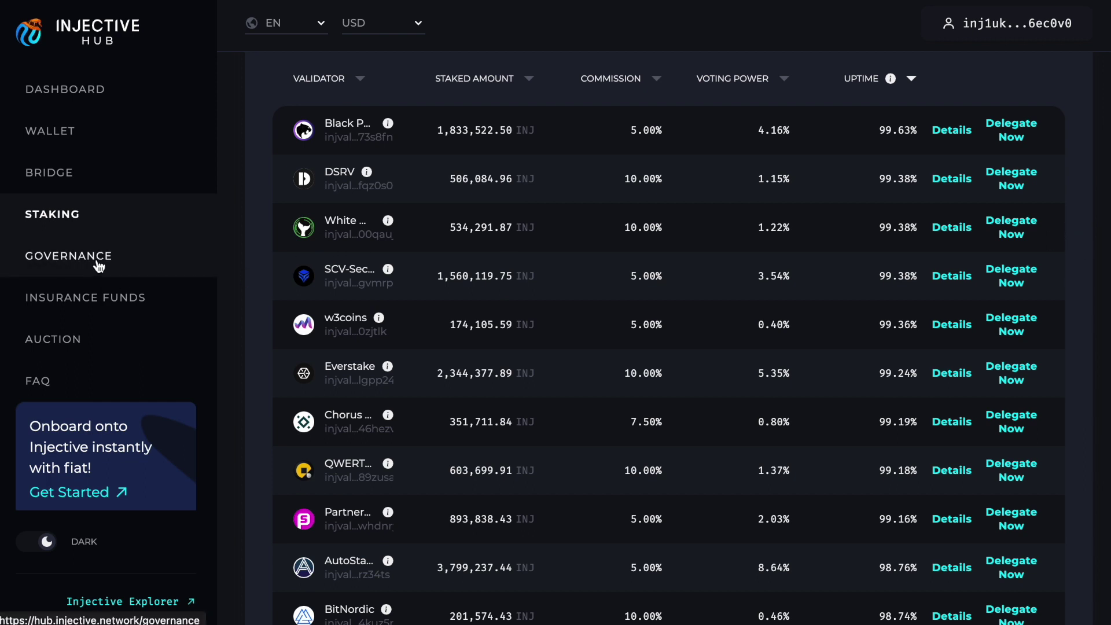
{"action": "left_click", "coordinate": [99, 265]}
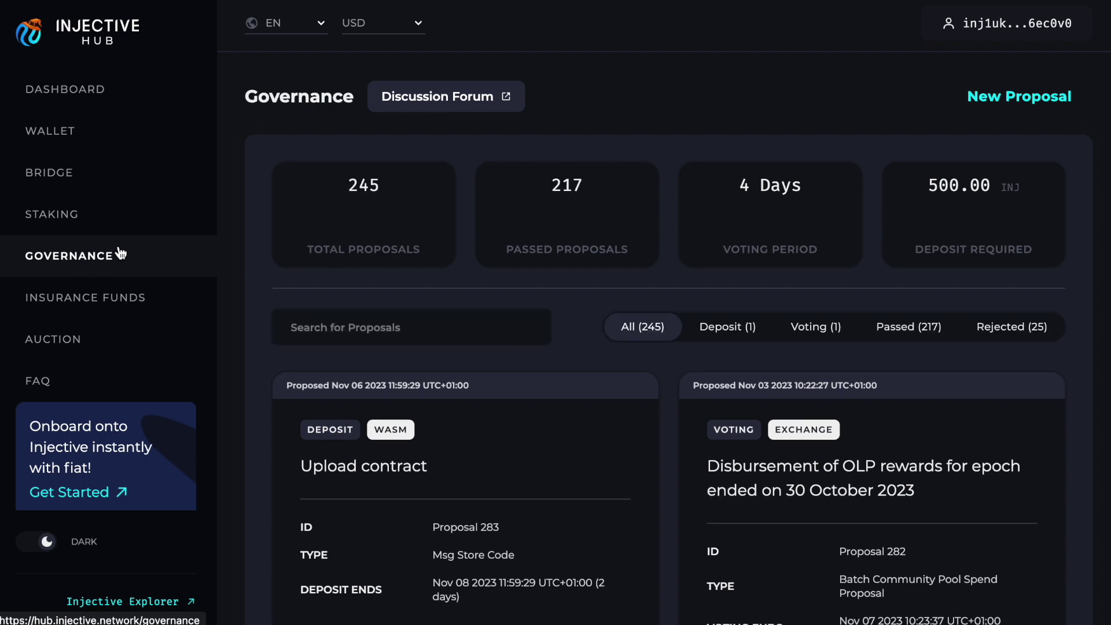
Browse the proposal list and open Proposal 282 on disbursing OLP rewards
{"action": "scroll", "coordinate": [993, 409], "scroll_direction": "down", "scroll_amount": 3}
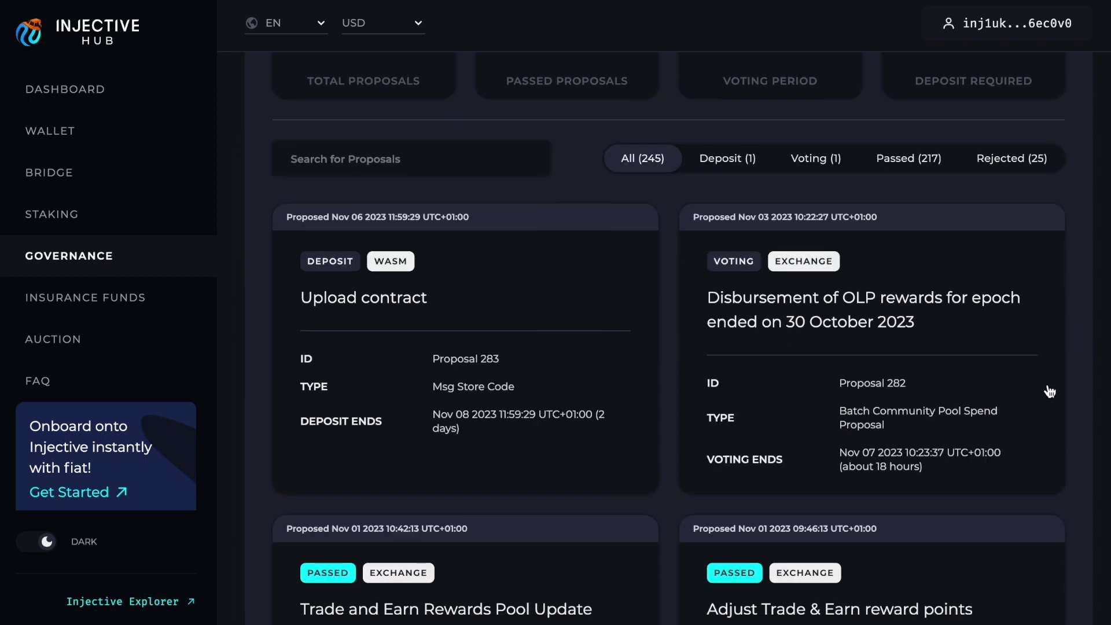
{"action": "scroll", "coordinate": [1071, 393], "scroll_direction": "down", "scroll_amount": 2}
{"action": "scroll", "coordinate": [1071, 392], "scroll_direction": "down", "scroll_amount": 4}
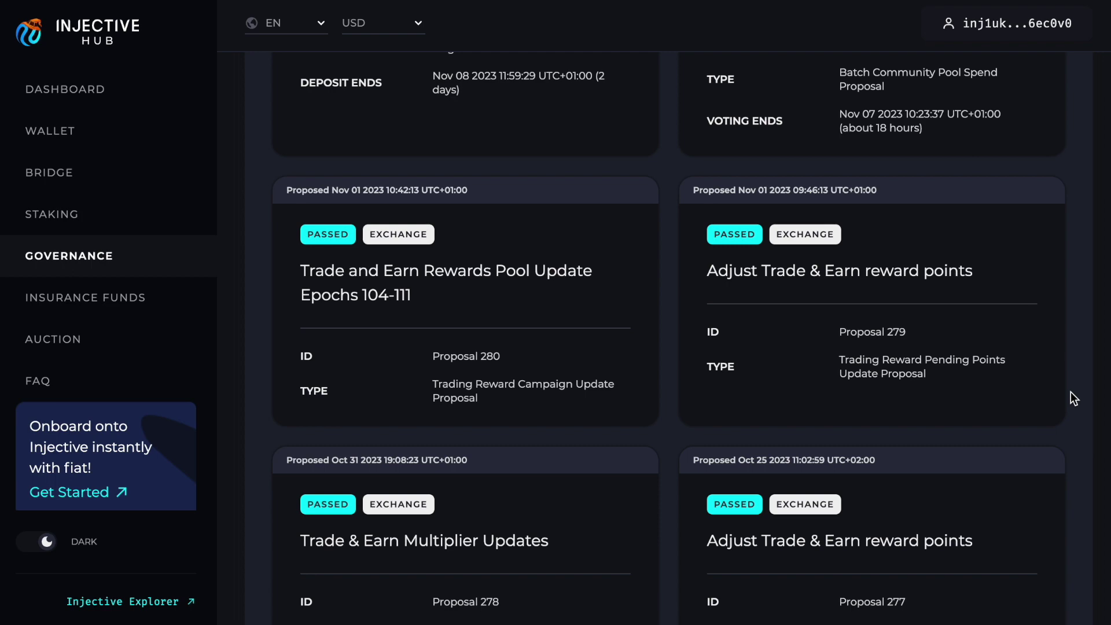
{"action": "scroll", "coordinate": [1070, 391], "scroll_direction": "up", "scroll_amount": 4}
{"action": "scroll", "coordinate": [1070, 391], "scroll_direction": "down", "scroll_amount": 3}
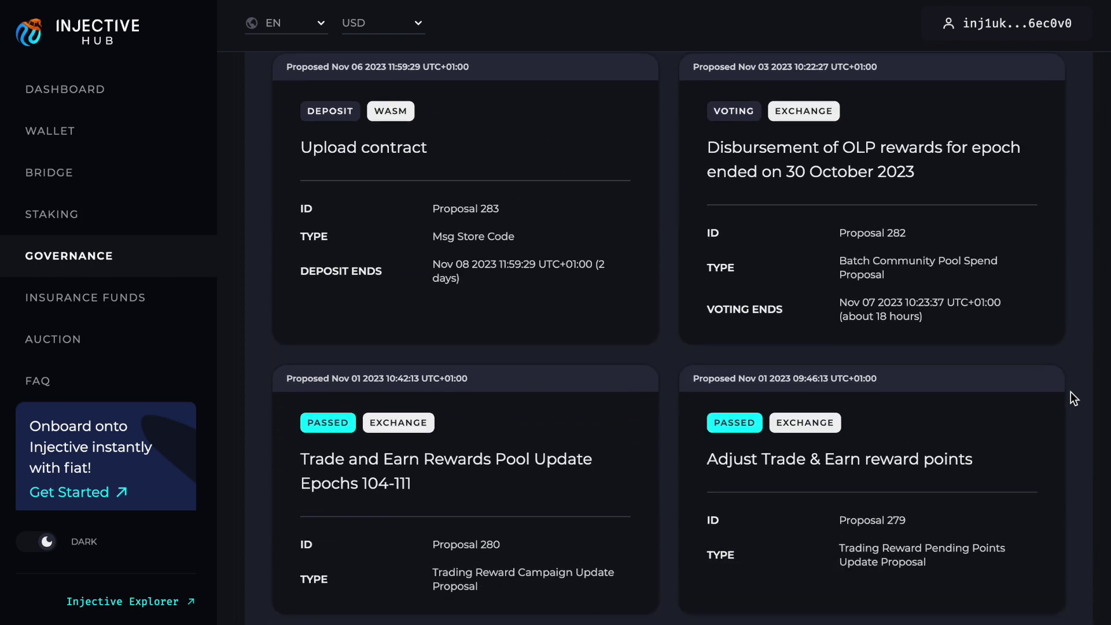
{"action": "scroll", "coordinate": [839, 211], "scroll_direction": "up", "scroll_amount": 2}
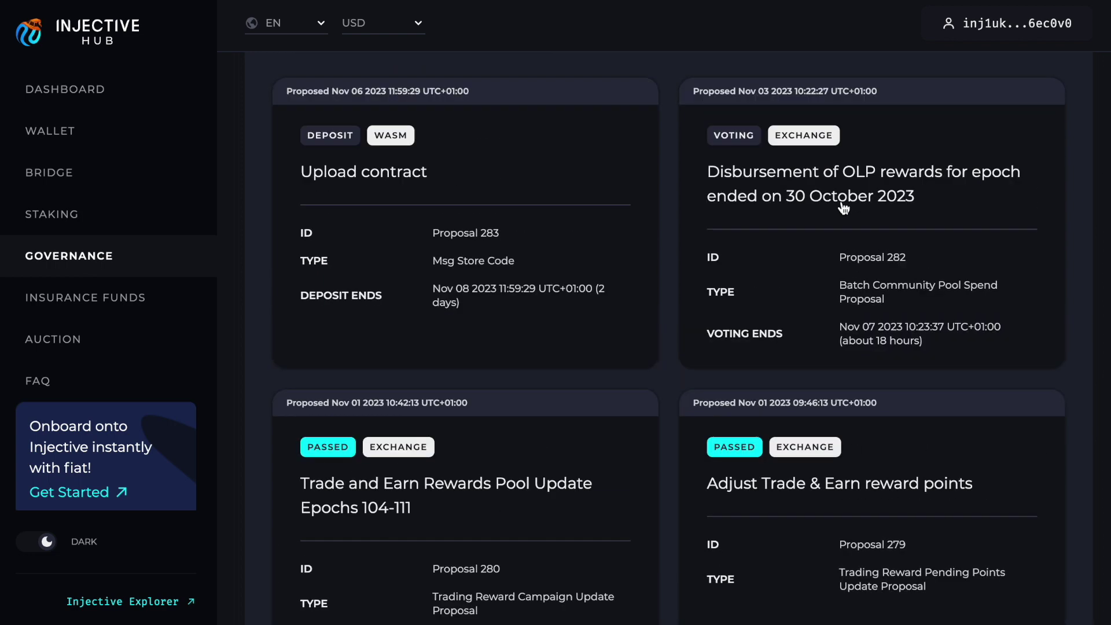
{"action": "left_click", "coordinate": [860, 190]}
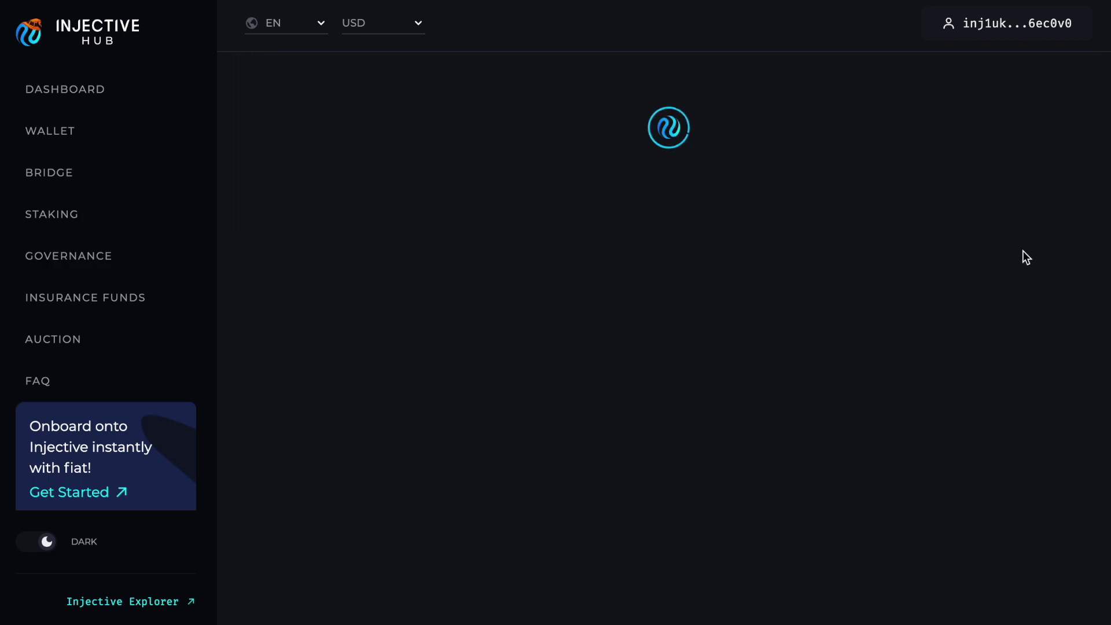
Review Proposal 282's tallying procedure, votes and voters: 33.4% quorum reached, 50% threshold
{"action": "scroll", "coordinate": [1024, 255], "scroll_direction": "down", "scroll_amount": 2}
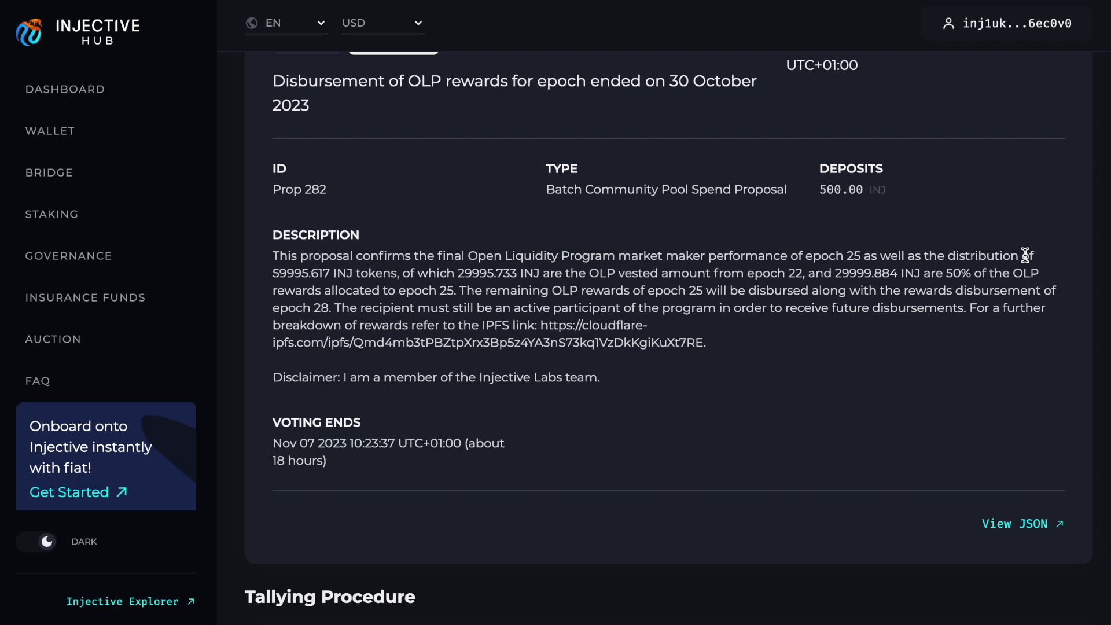
{"action": "scroll", "coordinate": [1024, 255], "scroll_direction": "down", "scroll_amount": 5}
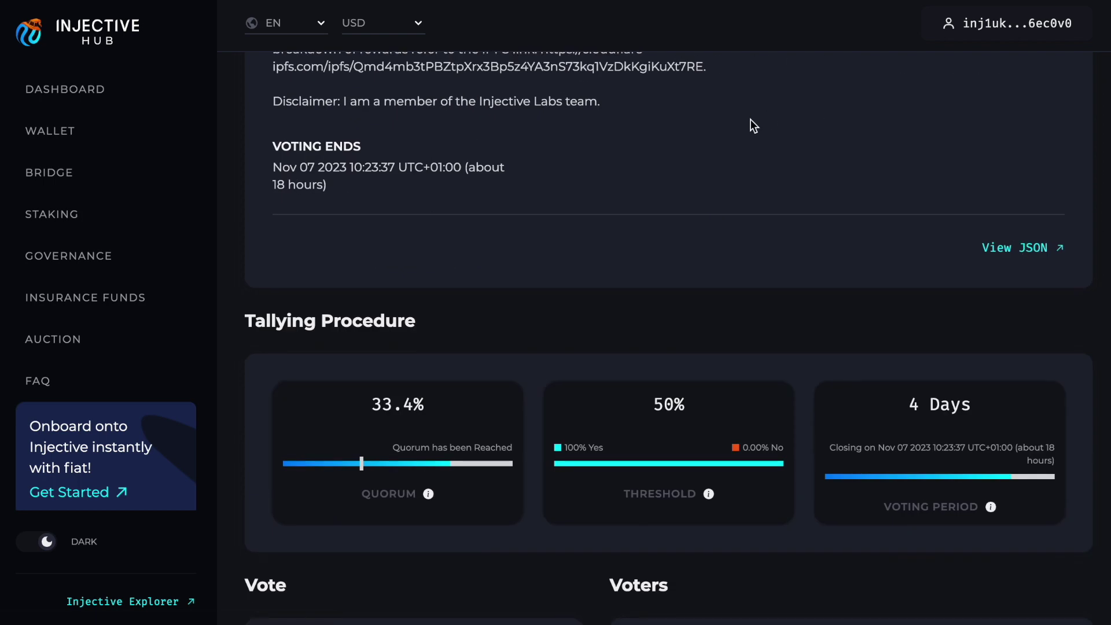
{"action": "scroll", "coordinate": [756, 176], "scroll_direction": "down", "scroll_amount": 8}
{"action": "scroll", "coordinate": [753, 171], "scroll_direction": "down", "scroll_amount": 5}
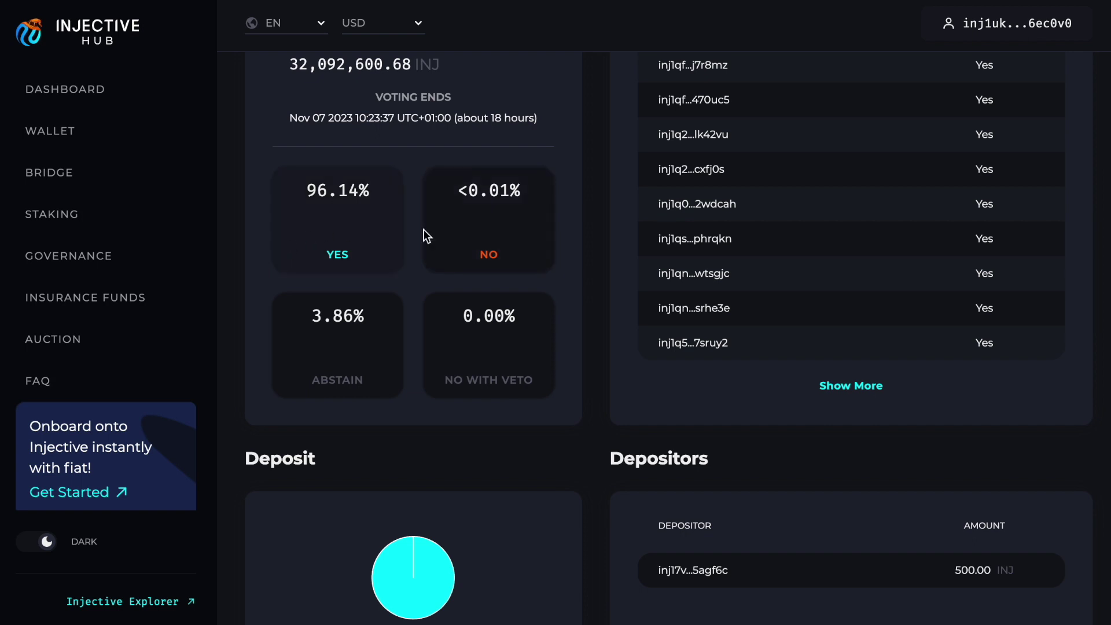
{"action": "scroll", "coordinate": [571, 267], "scroll_direction": "up", "scroll_amount": 1}
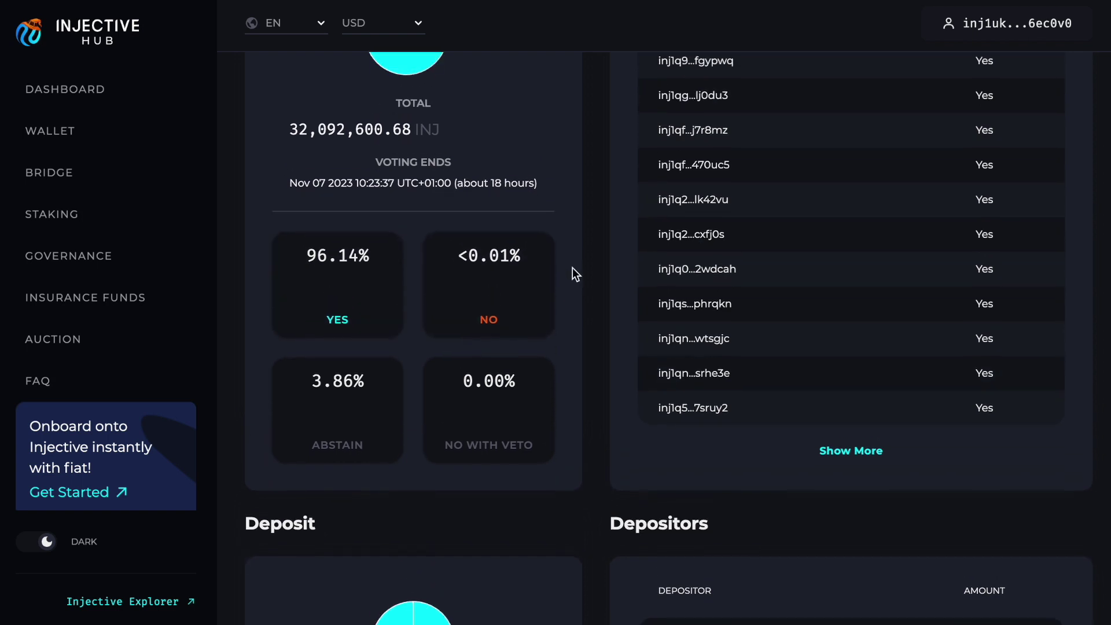
{"action": "scroll", "coordinate": [571, 274], "scroll_direction": "up", "scroll_amount": 2}
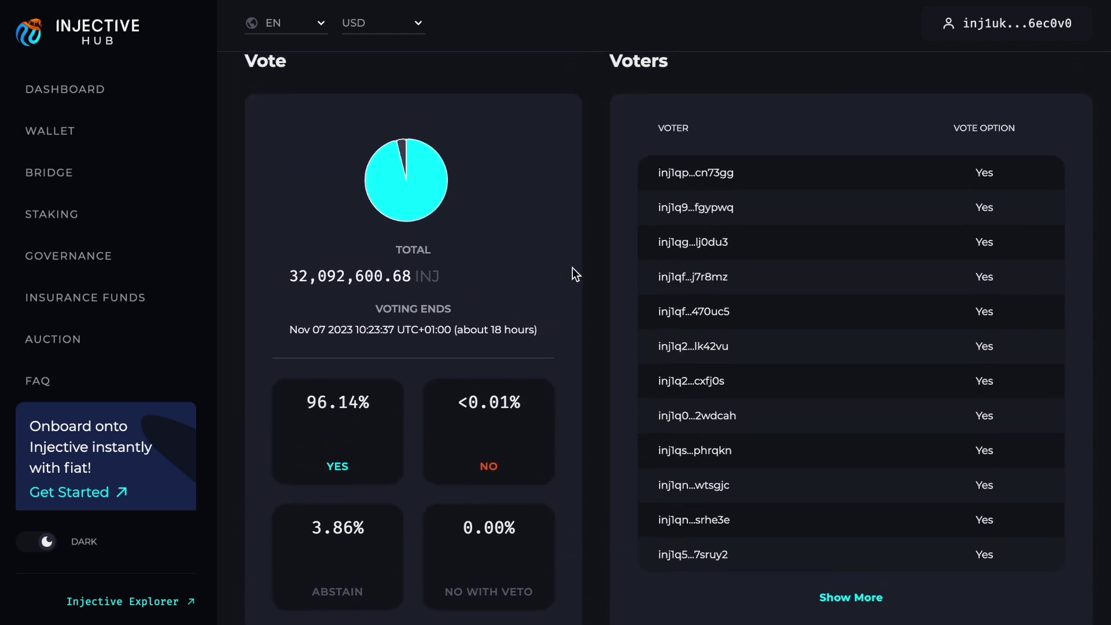
{"action": "scroll", "coordinate": [572, 268], "scroll_direction": "up", "scroll_amount": 10}
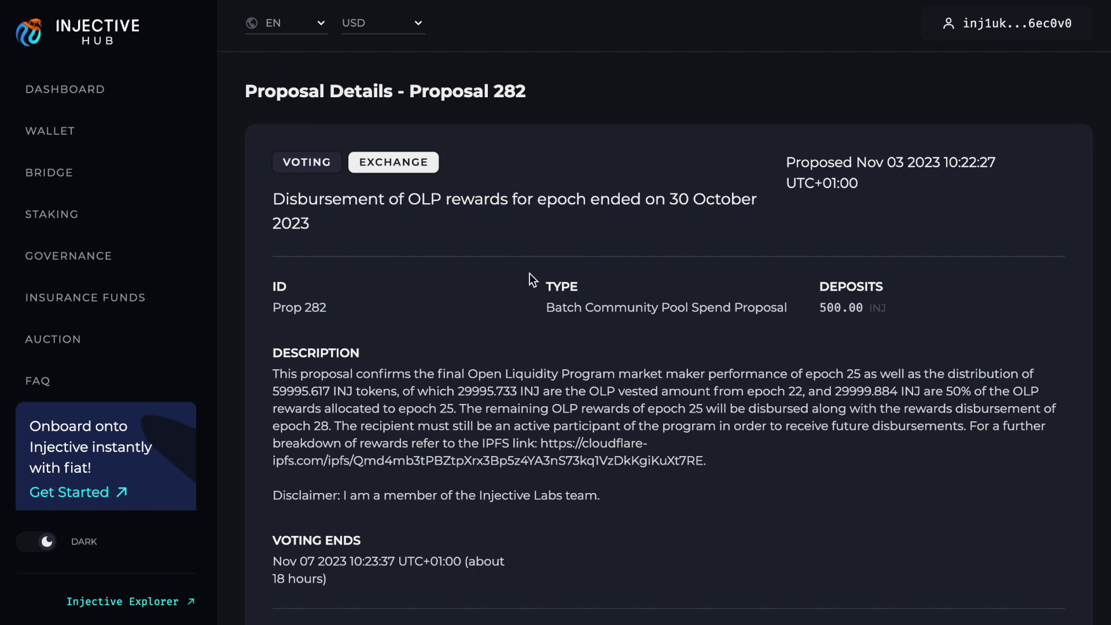
{"action": "scroll", "coordinate": [530, 273], "scroll_direction": "down", "scroll_amount": 10}
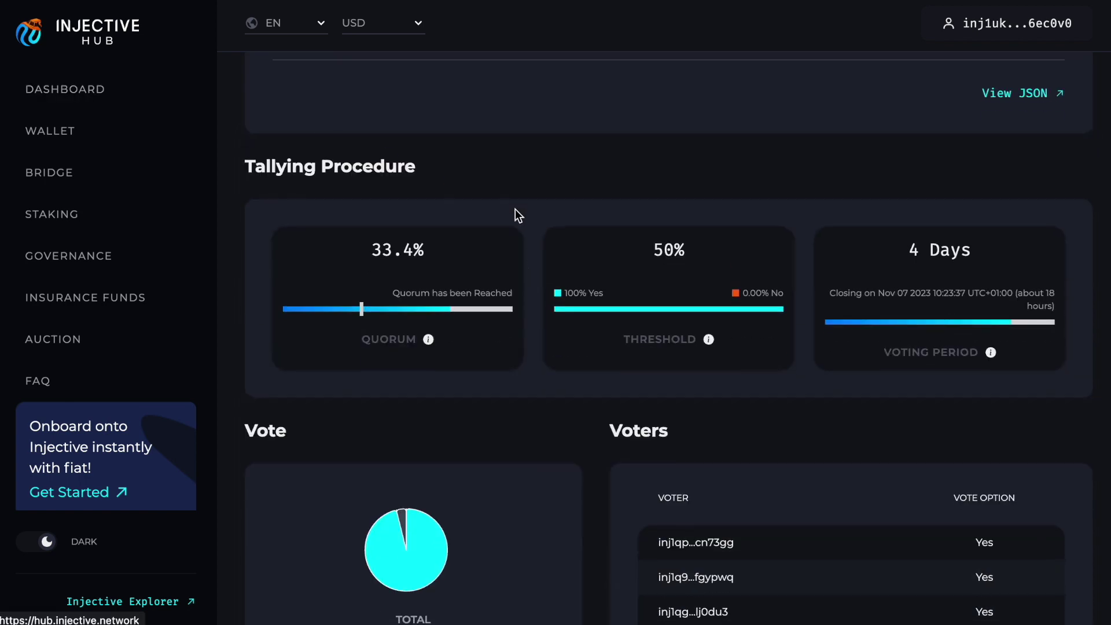
Go through the dashboard to the wallet page's Balances section holding 99.99 INJ
{"action": "left_click", "coordinate": [139, 79]}
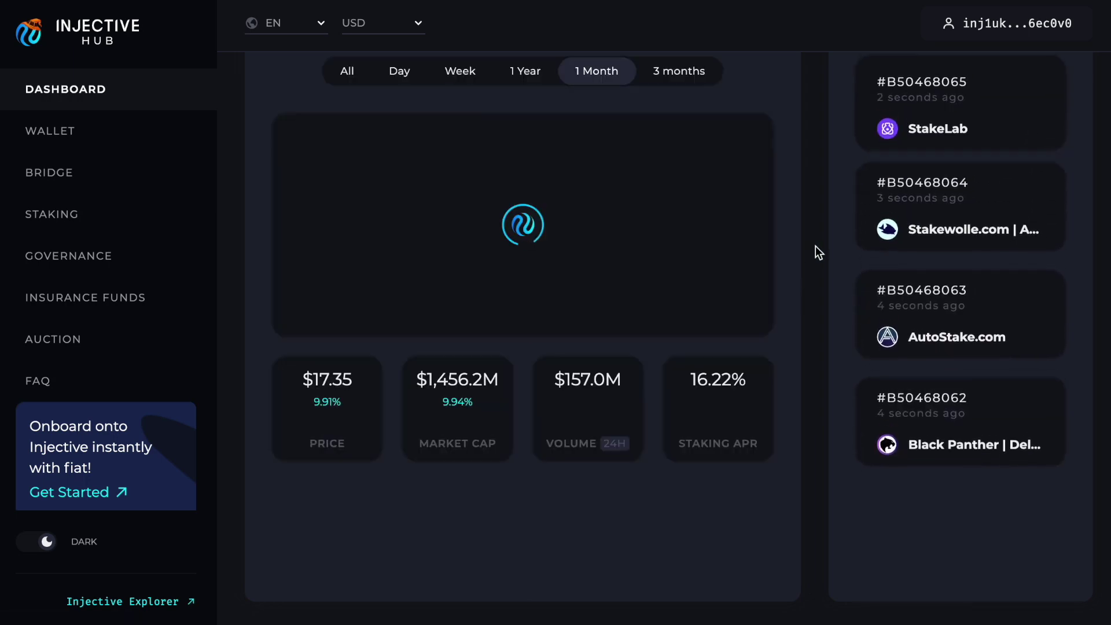
{"action": "scroll", "coordinate": [814, 246], "scroll_direction": "up", "scroll_amount": 5}
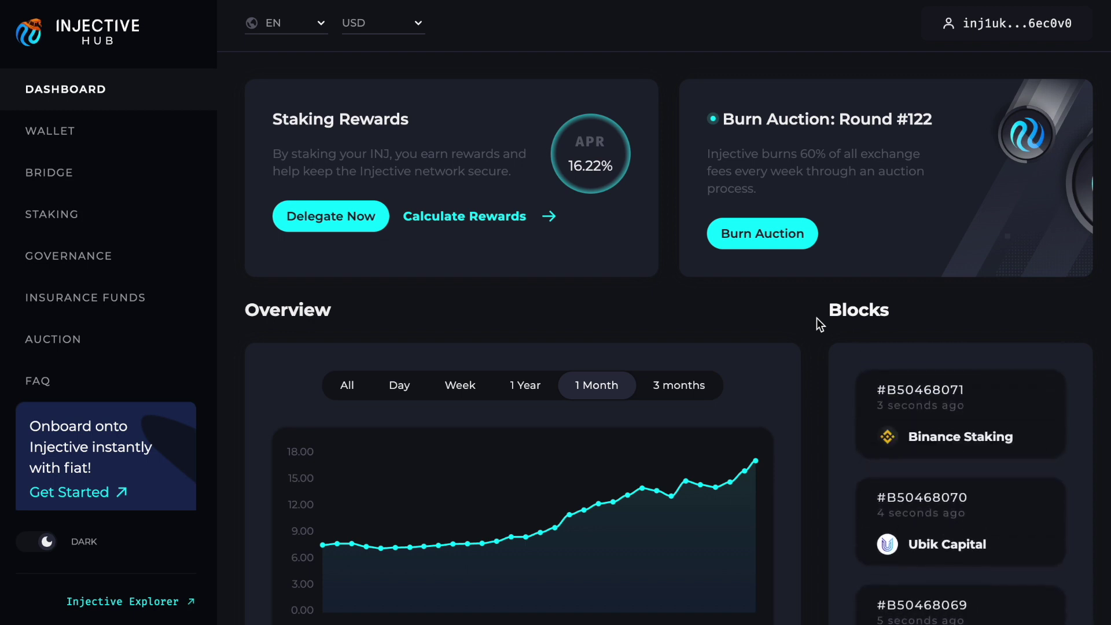
{"action": "left_click", "coordinate": [71, 144]}
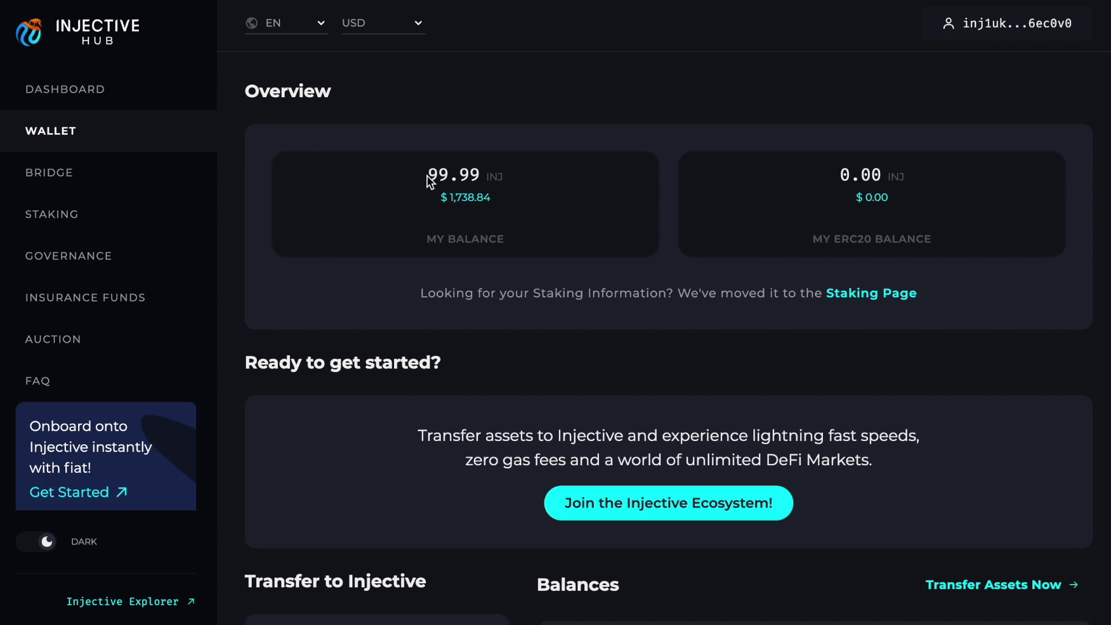
{"action": "scroll", "coordinate": [482, 303], "scroll_direction": "down", "scroll_amount": 3}
{"action": "scroll", "coordinate": [481, 303], "scroll_direction": "down", "scroll_amount": 1}
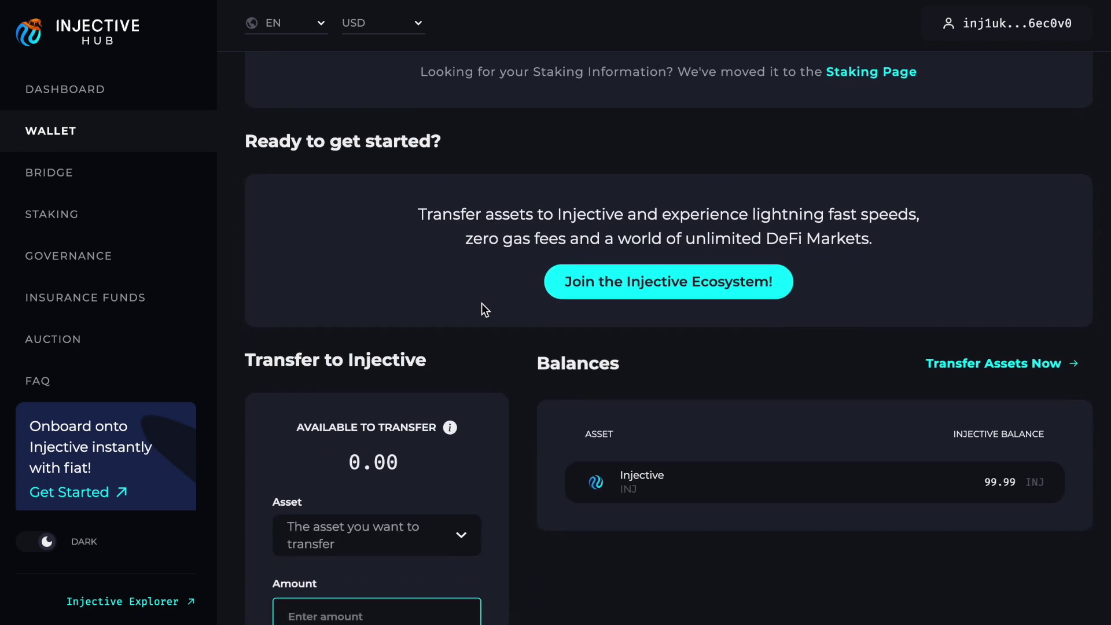
Bring the Featured dApps list with the Helix card into view on the Injective Ecosystem page
{"action": "scroll", "coordinate": [481, 301], "scroll_direction": "up", "scroll_amount": 4}
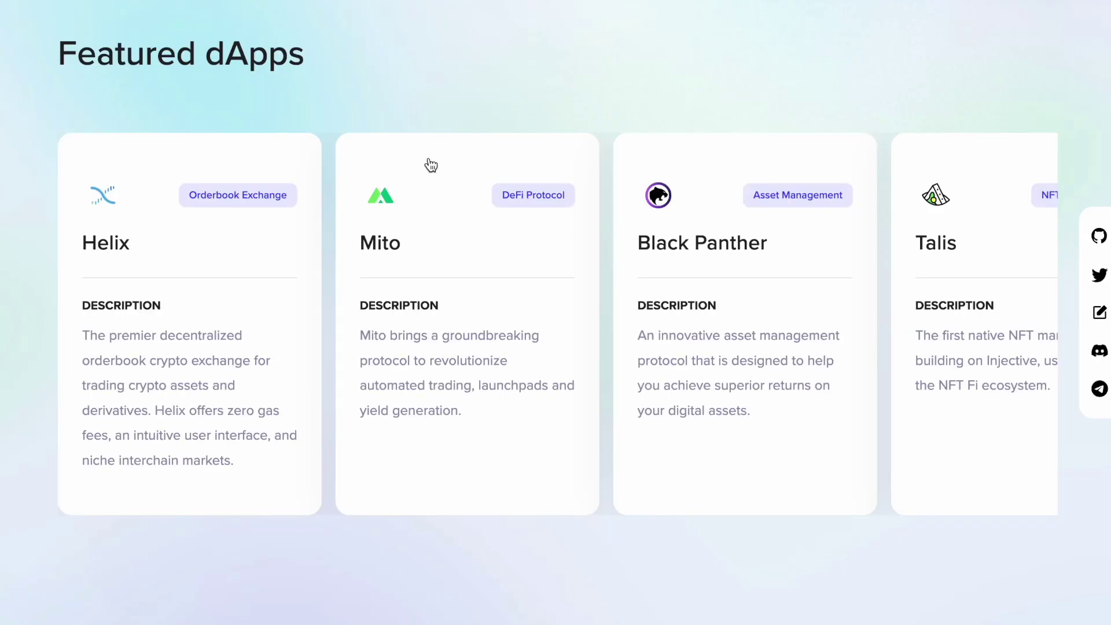
{"action": "scroll", "coordinate": [426, 166], "scroll_direction": "up", "scroll_amount": 1}
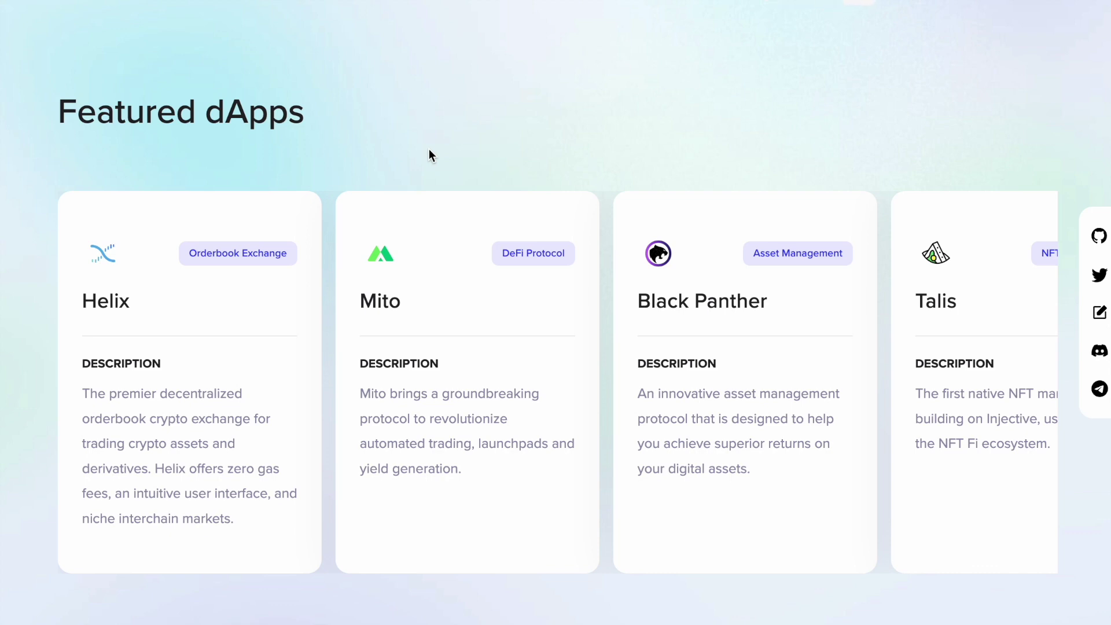
{"action": "scroll", "coordinate": [428, 150], "scroll_direction": "down", "scroll_amount": 1}
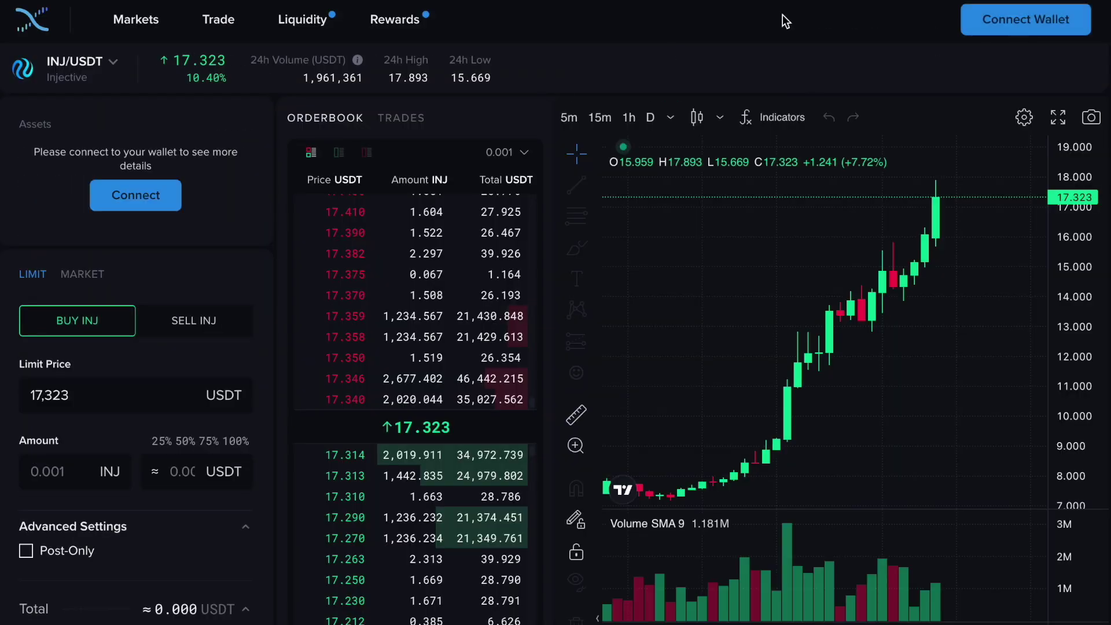
Connect the MetaMask wallet to Helix after confirming its terms
{"action": "left_click", "coordinate": [1026, 20]}
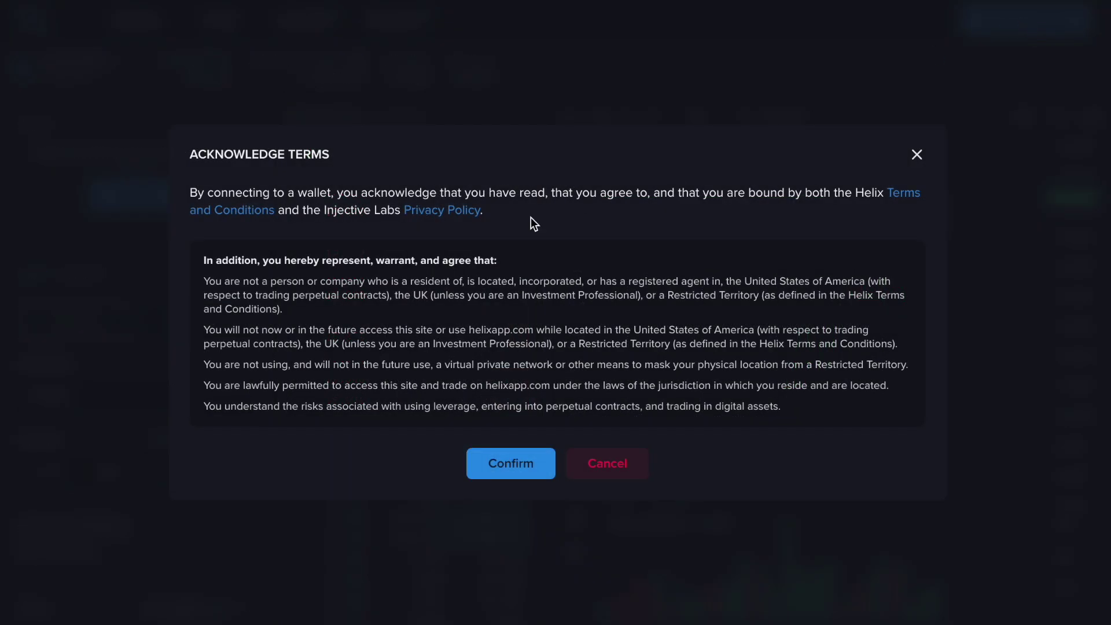
{"action": "left_click", "coordinate": [518, 466]}
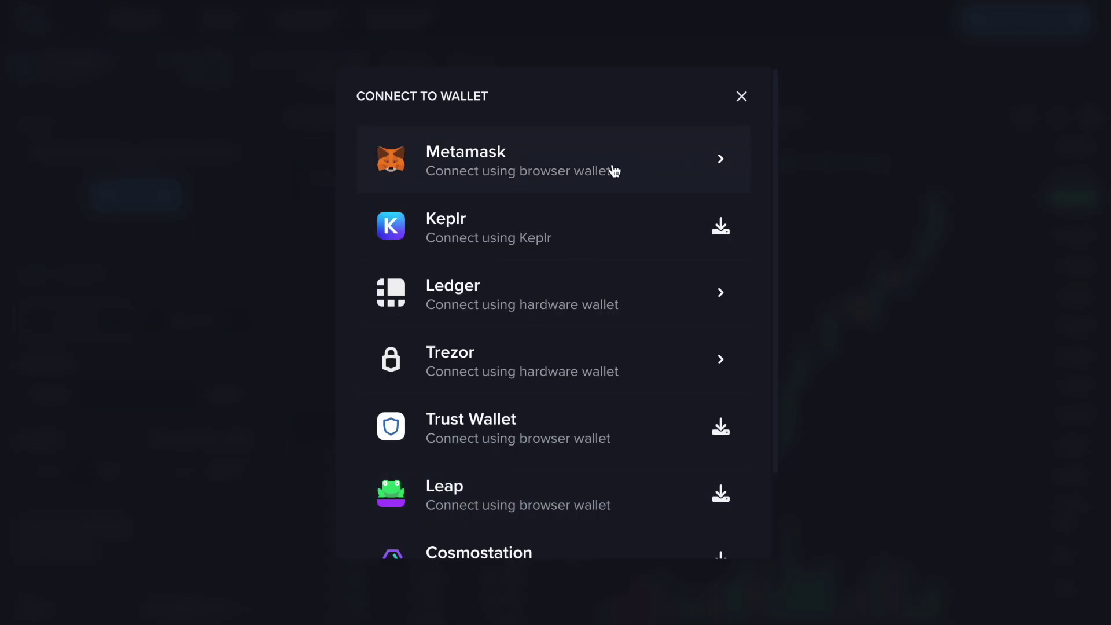
{"action": "left_click", "coordinate": [554, 163]}
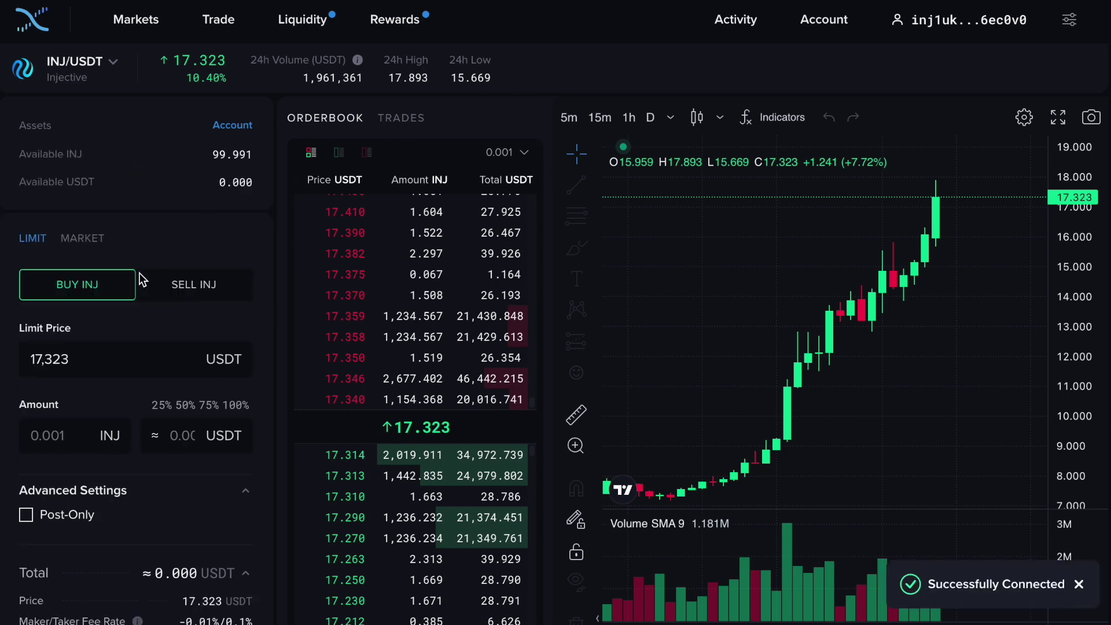
Browse the available Helix markets from the INJ/USDT market dropdown
{"action": "left_click", "coordinate": [84, 61]}
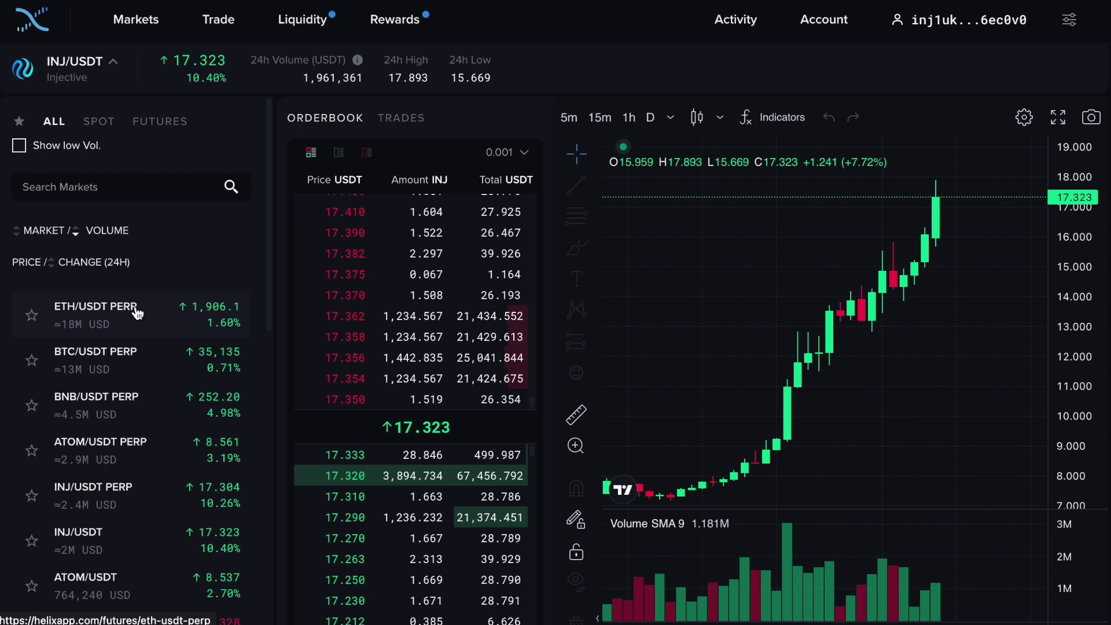
{"action": "scroll", "coordinate": [148, 343], "scroll_direction": "down", "scroll_amount": 7}
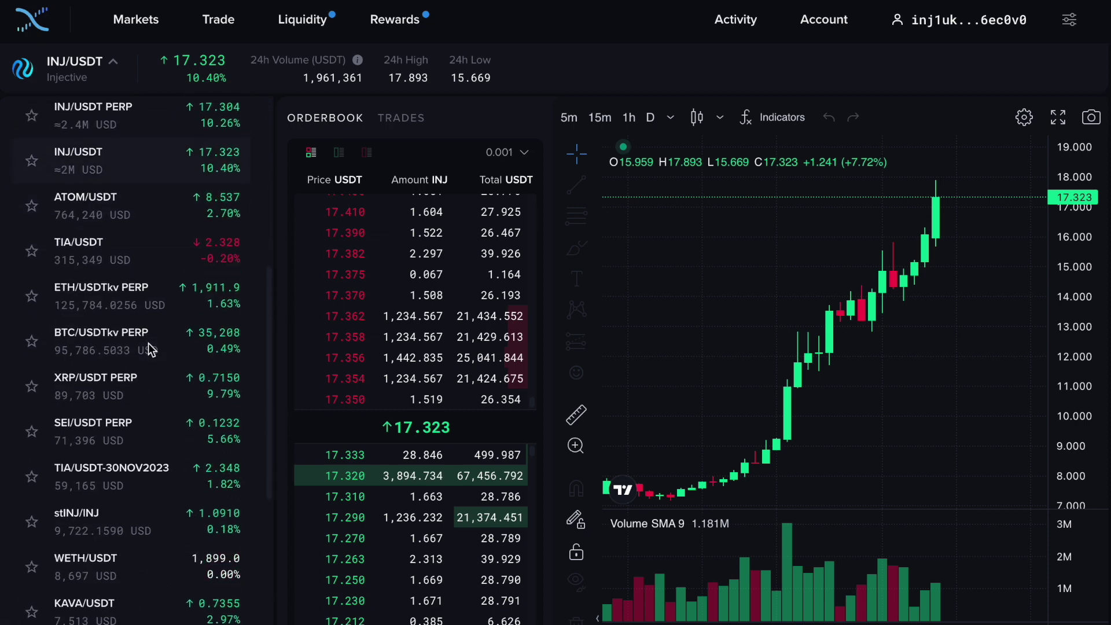
{"action": "scroll", "coordinate": [151, 349], "scroll_direction": "down", "scroll_amount": 5}
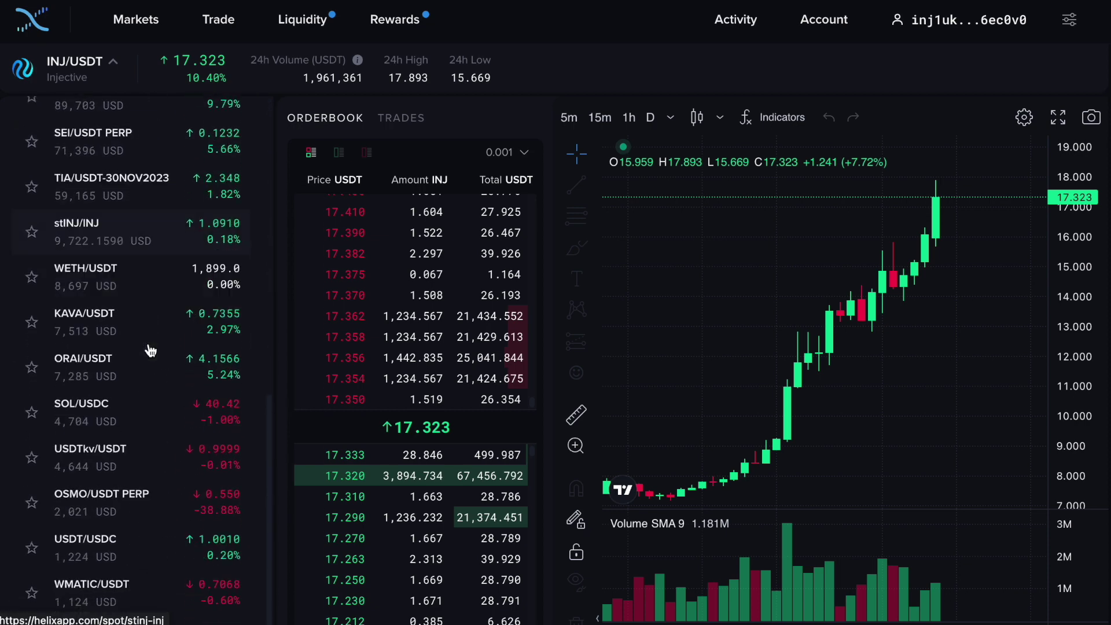
{"action": "scroll", "coordinate": [150, 347], "scroll_direction": "up", "scroll_amount": 12}
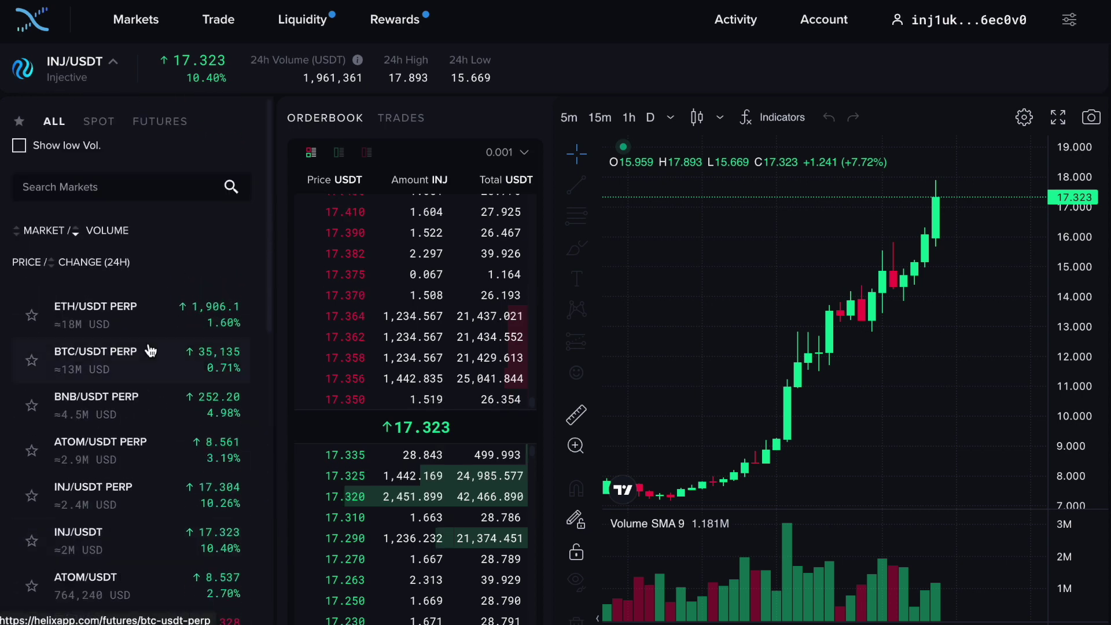
{"action": "scroll", "coordinate": [182, 363], "scroll_direction": "down", "scroll_amount": 2}
{"action": "scroll", "coordinate": [182, 363], "scroll_direction": "up", "scroll_amount": 2}
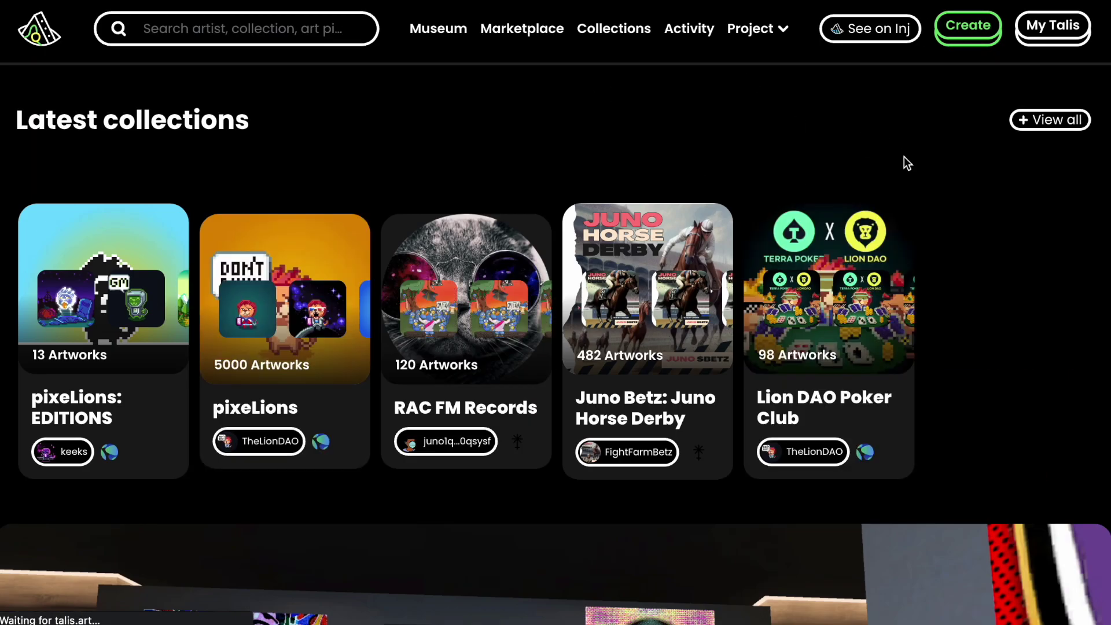
Connect MetaMask Account 1 to Talis and accept the Talis terms and conditions
{"action": "scroll", "coordinate": [904, 159], "scroll_direction": "down", "scroll_amount": 4}
{"action": "scroll", "coordinate": [995, 130], "scroll_direction": "down", "scroll_amount": 10}
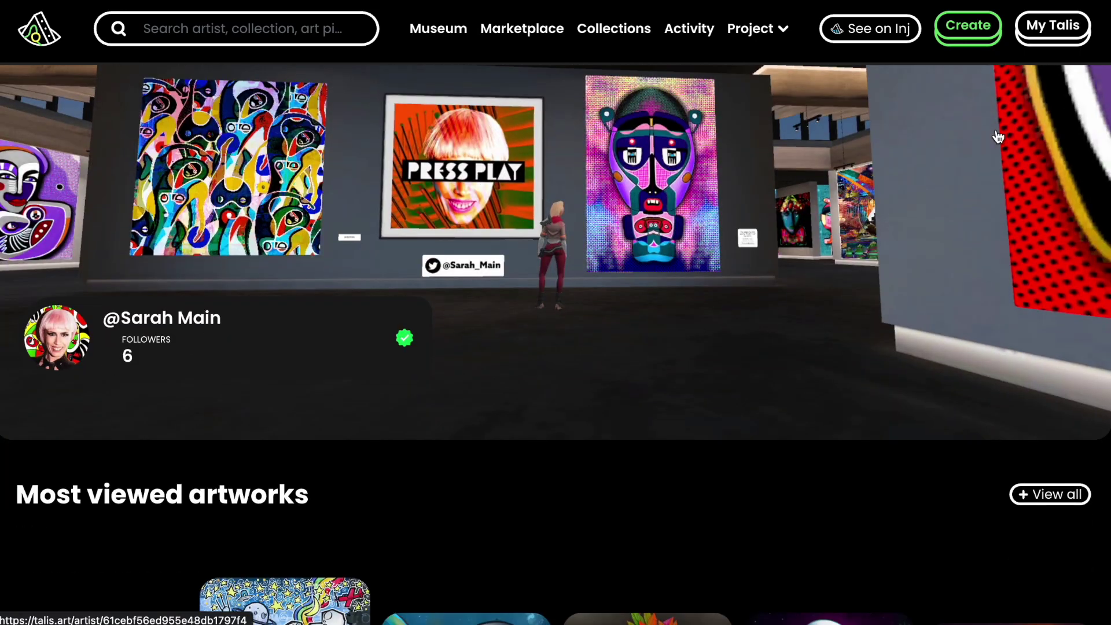
{"action": "scroll", "coordinate": [995, 130], "scroll_direction": "down", "scroll_amount": 2}
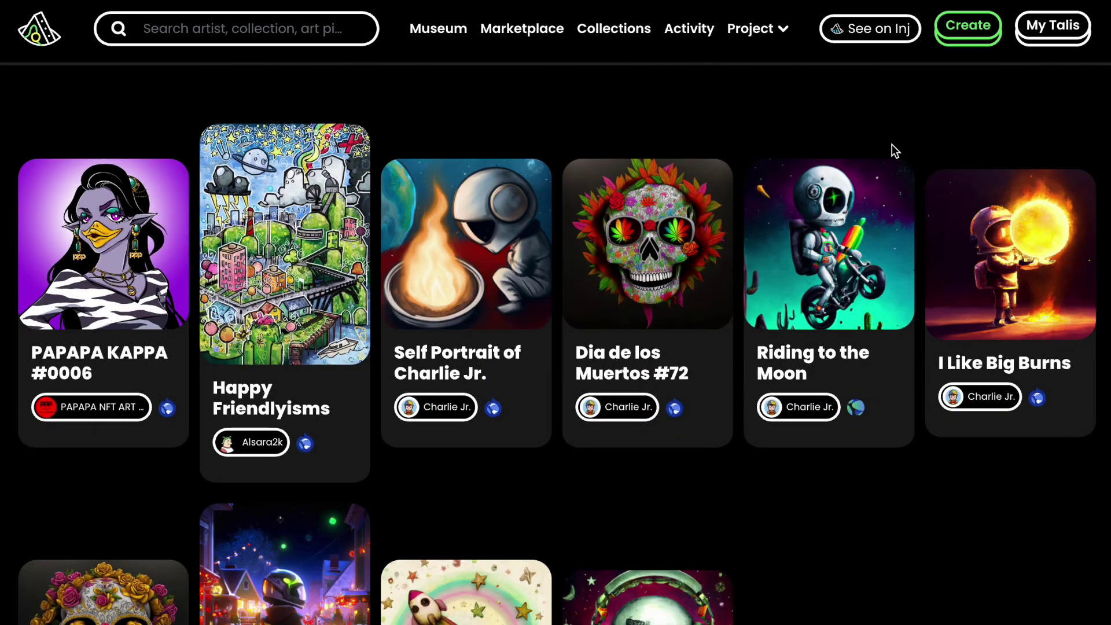
{"action": "scroll", "coordinate": [891, 144], "scroll_direction": "down", "scroll_amount": 3}
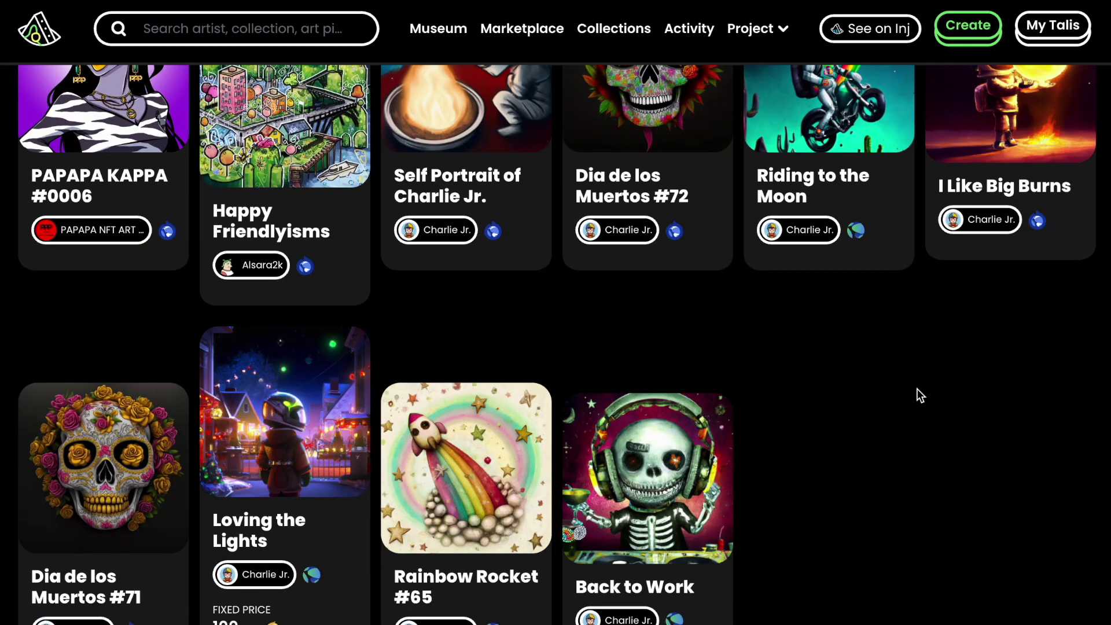
{"action": "scroll", "coordinate": [916, 387], "scroll_direction": "up", "scroll_amount": 15}
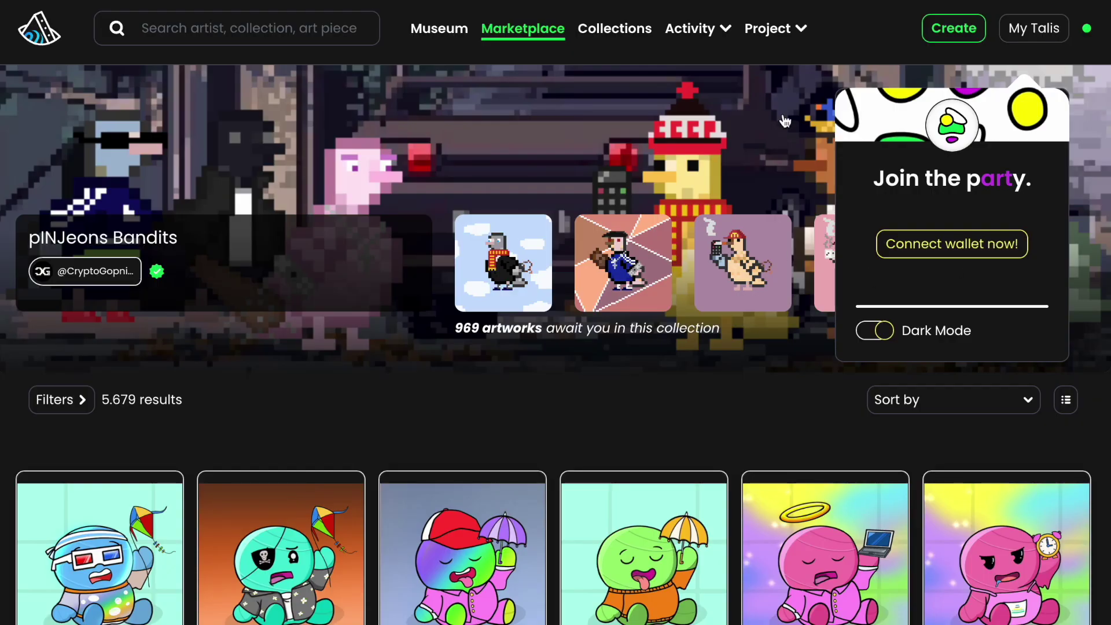
{"action": "left_click", "coordinate": [943, 256]}
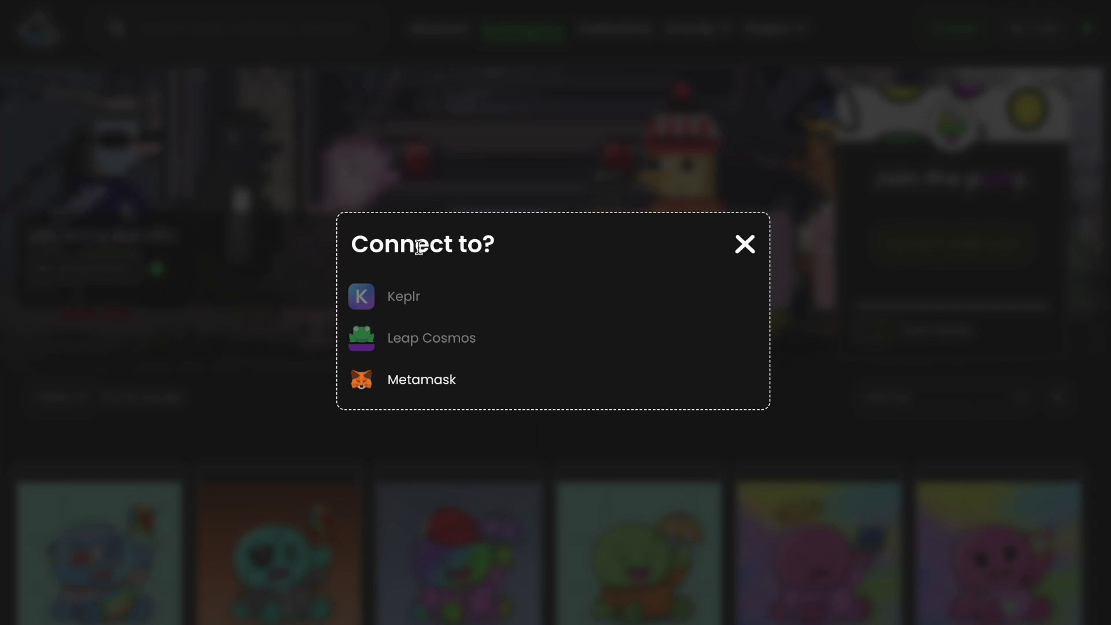
{"action": "left_click", "coordinate": [428, 375]}
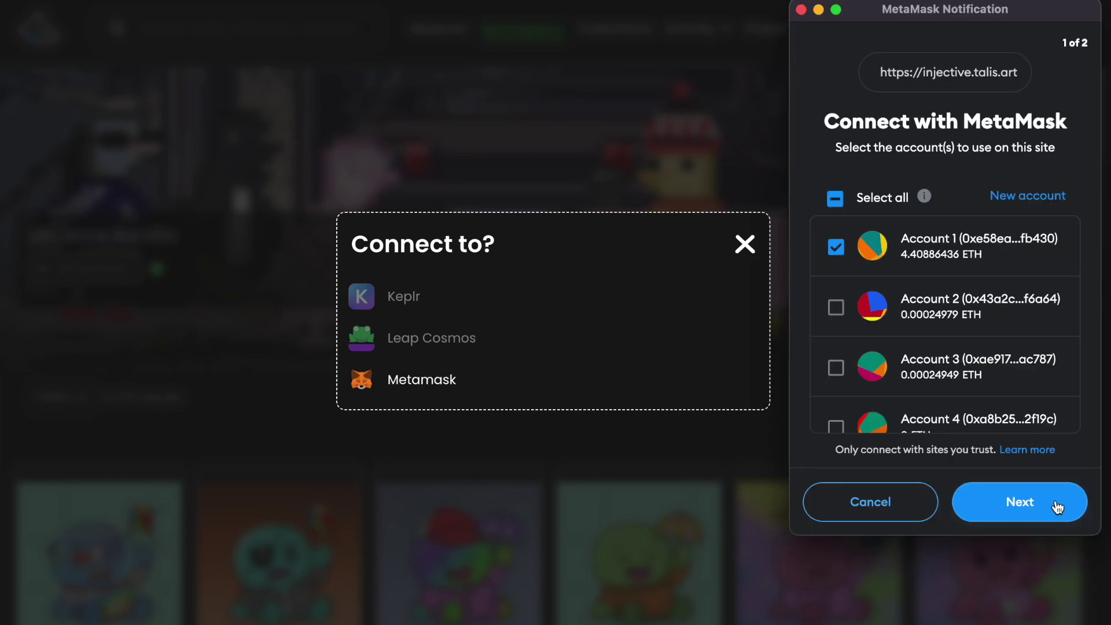
{"action": "left_click", "coordinate": [1057, 506]}
{"action": "left_click", "coordinate": [1055, 501]}
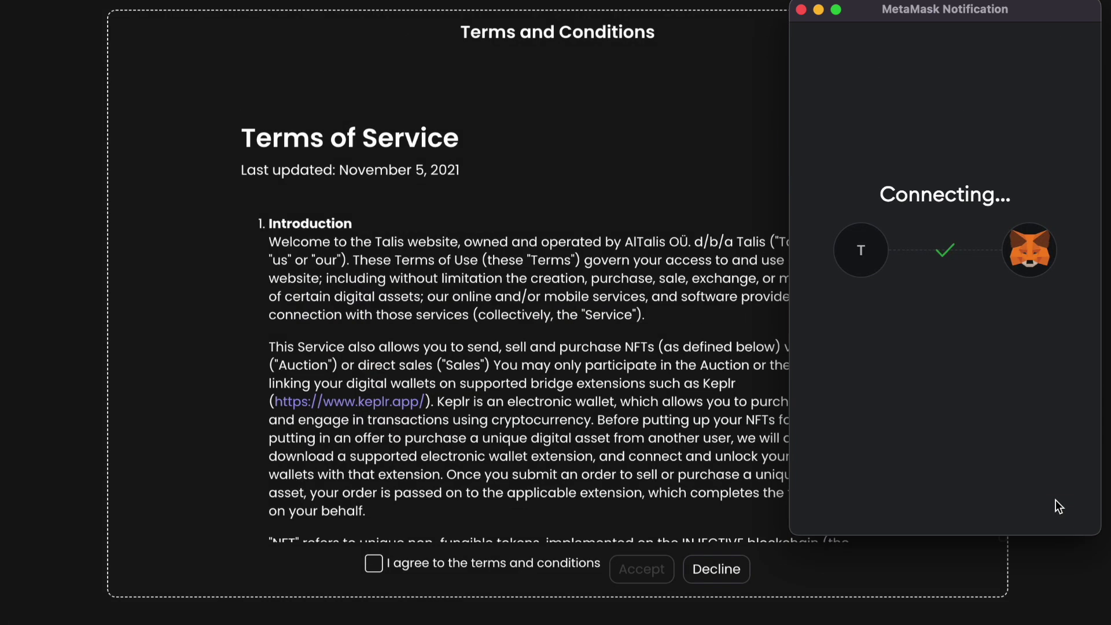
{"action": "left_click", "coordinate": [493, 571]}
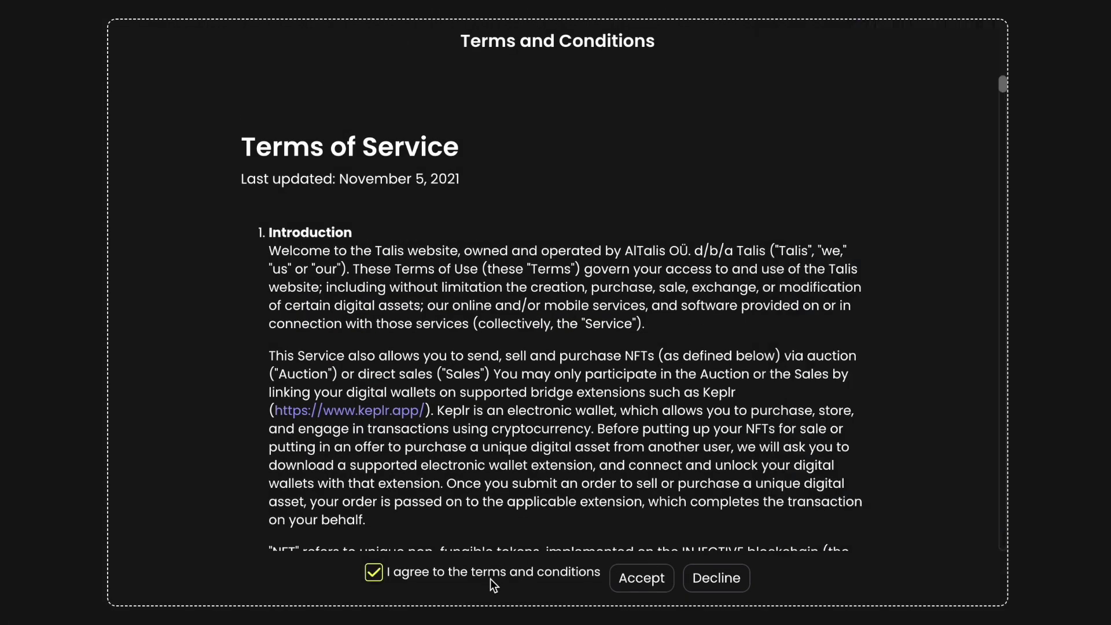
{"action": "left_click", "coordinate": [652, 580]}
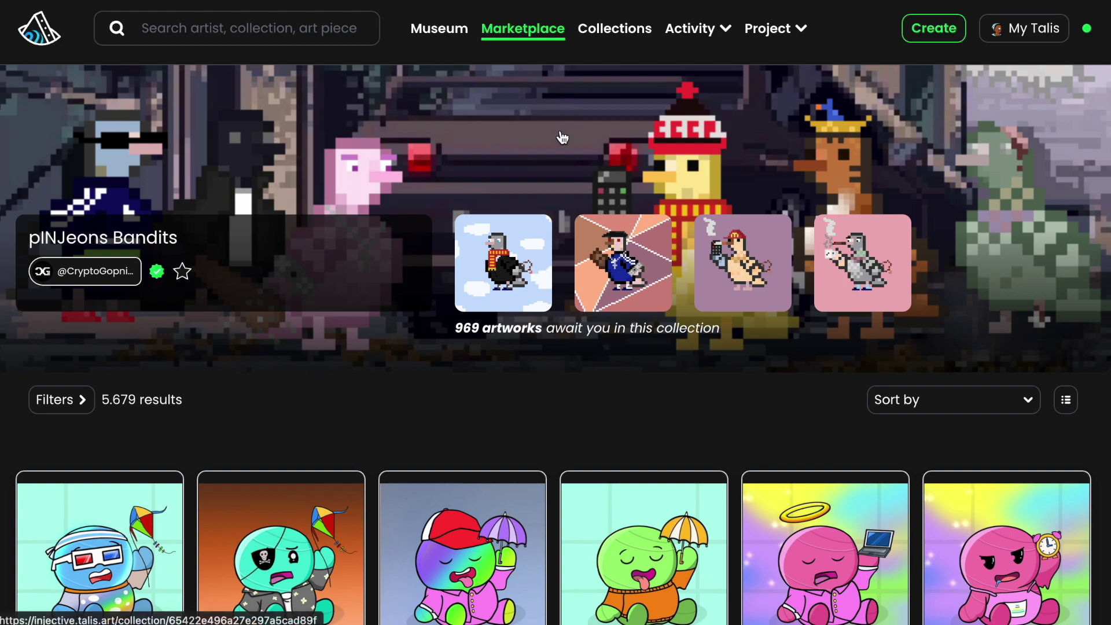
Scroll through the Talis marketplace page after connecting
{"action": "scroll", "coordinate": [684, 422], "scroll_direction": "down", "scroll_amount": 7}
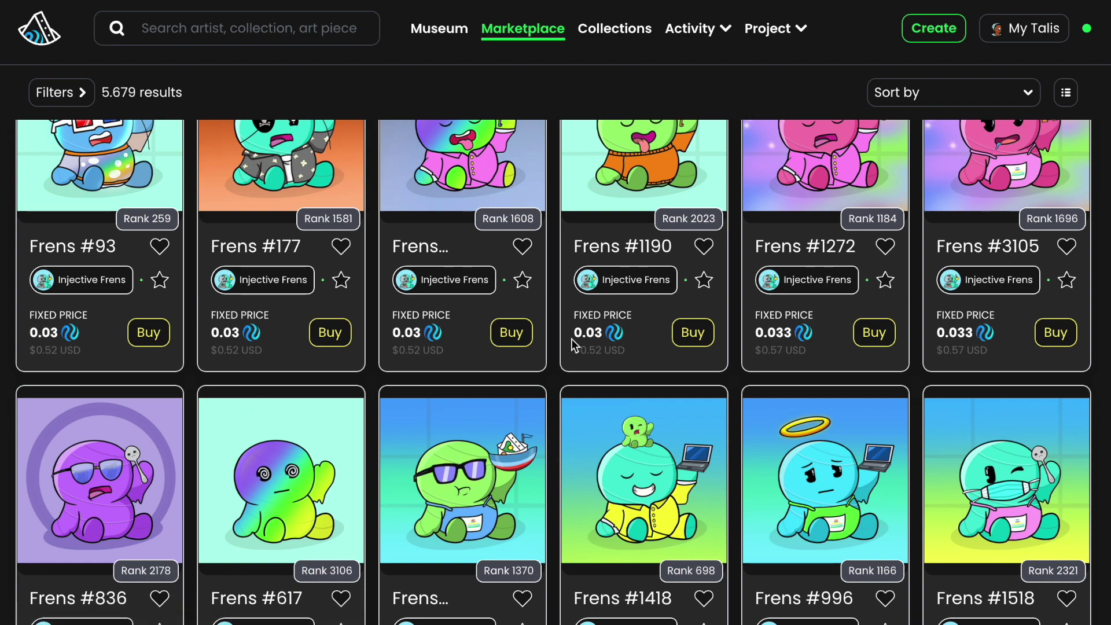
{"action": "scroll", "coordinate": [565, 364], "scroll_direction": "down", "scroll_amount": 7}
{"action": "scroll", "coordinate": [562, 361], "scroll_direction": "up", "scroll_amount": 8}
{"action": "scroll", "coordinate": [561, 362], "scroll_direction": "up", "scroll_amount": 5}
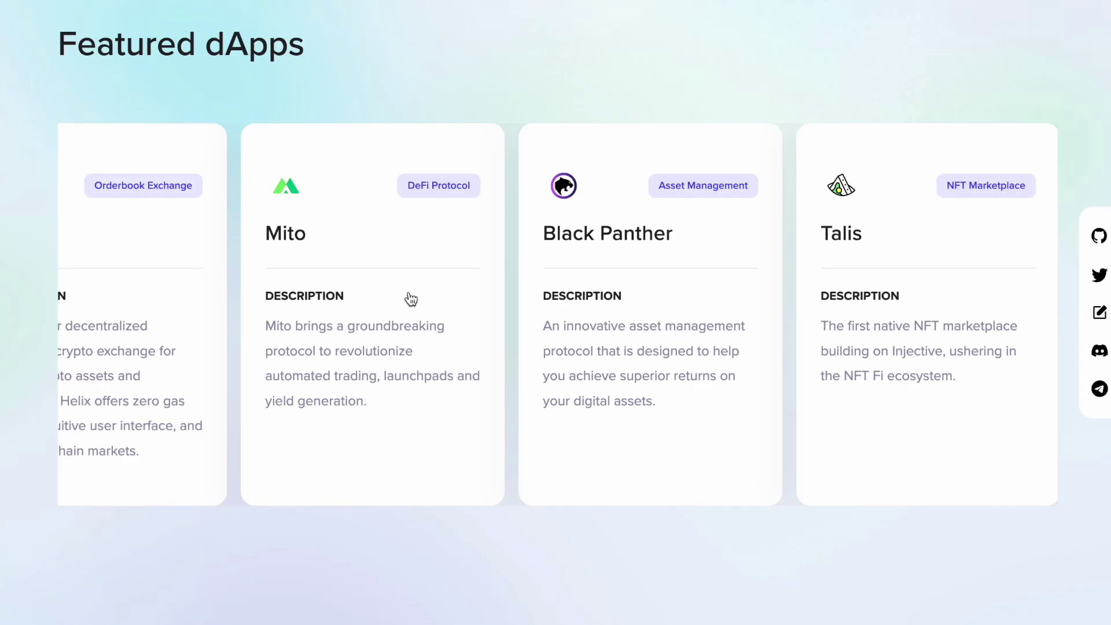
{"action": "scroll", "coordinate": [409, 291], "scroll_direction": "up", "scroll_amount": 9}
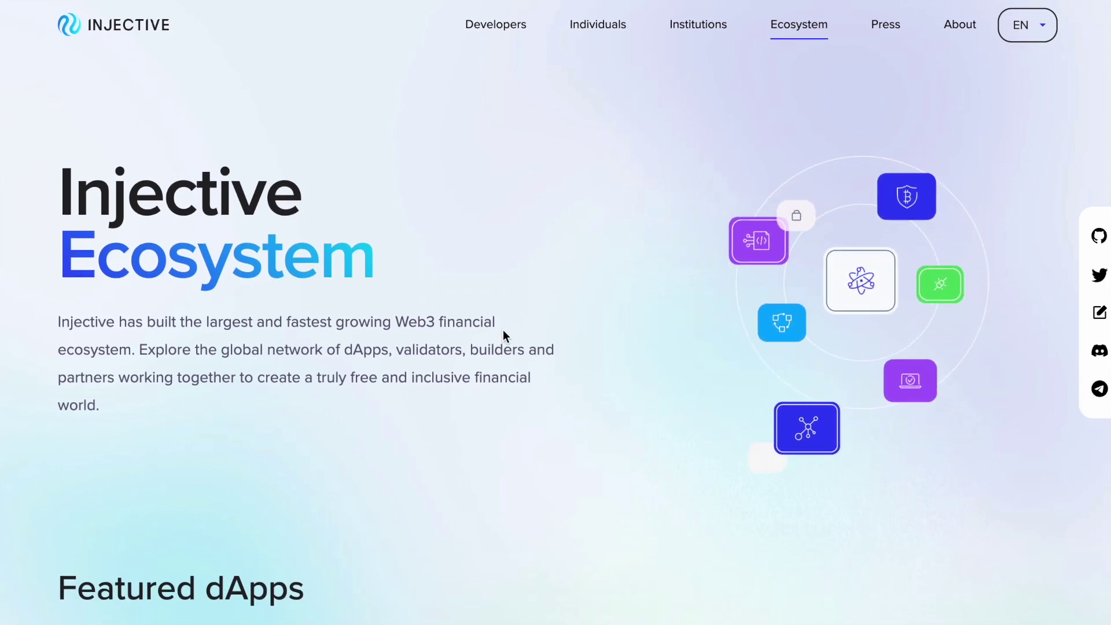
{"action": "scroll", "coordinate": [503, 330], "scroll_direction": "down", "scroll_amount": 4}
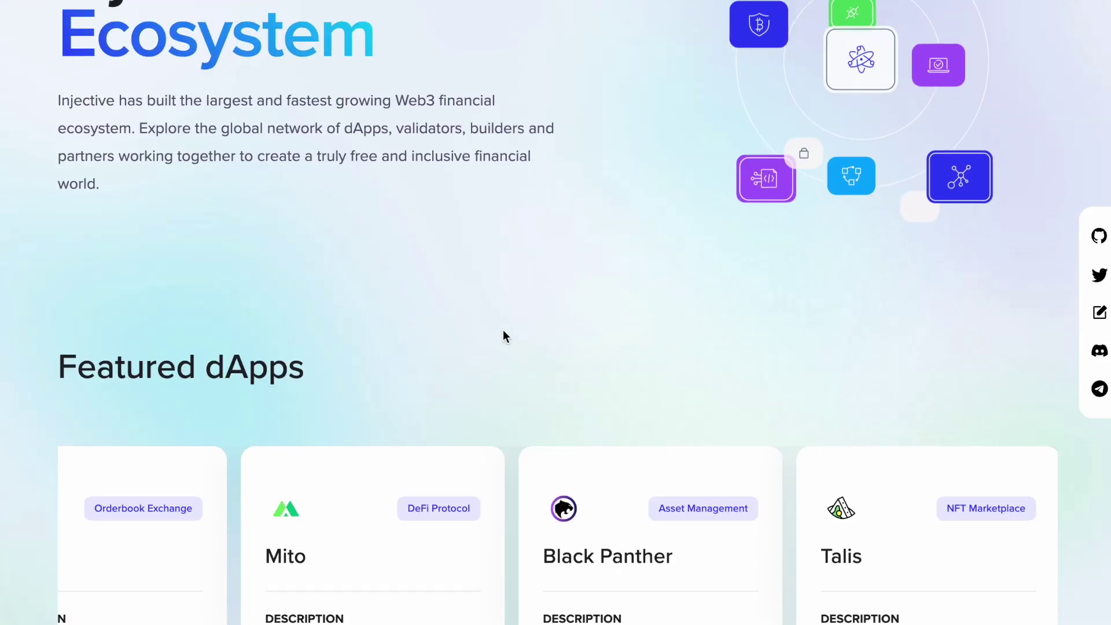
{"action": "scroll", "coordinate": [503, 332], "scroll_direction": "up", "scroll_amount": 4}
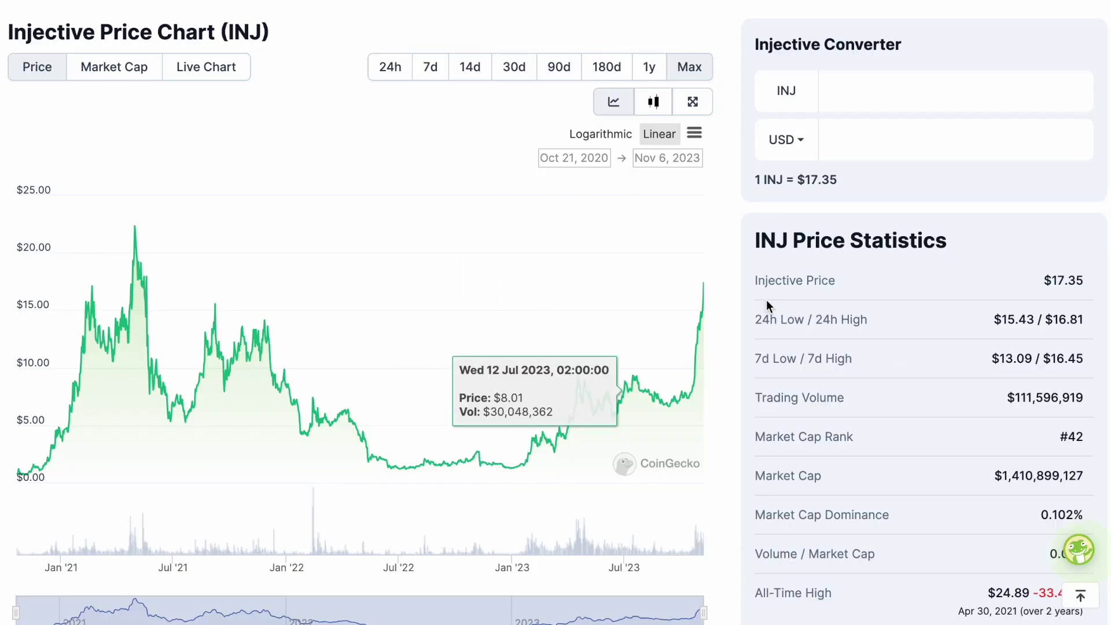
Scroll the INJ CoinGecko page to Price Statistics: $24.89 all-time high, $0.657401 all-time low
{"action": "scroll", "coordinate": [767, 306], "scroll_direction": "up", "scroll_amount": 10}
{"action": "scroll", "coordinate": [767, 306], "scroll_direction": "down", "scroll_amount": 2}
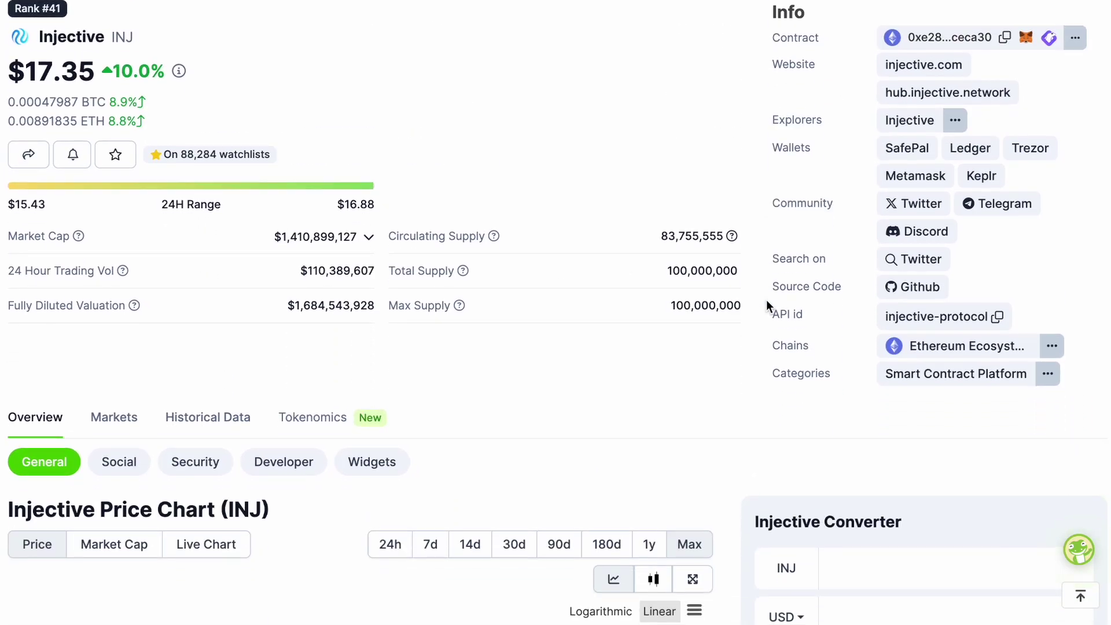
{"action": "scroll", "coordinate": [767, 306], "scroll_direction": "up", "scroll_amount": 1}
{"action": "scroll", "coordinate": [767, 305], "scroll_direction": "down", "scroll_amount": 1}
{"action": "scroll", "coordinate": [767, 306], "scroll_direction": "up", "scroll_amount": 1}
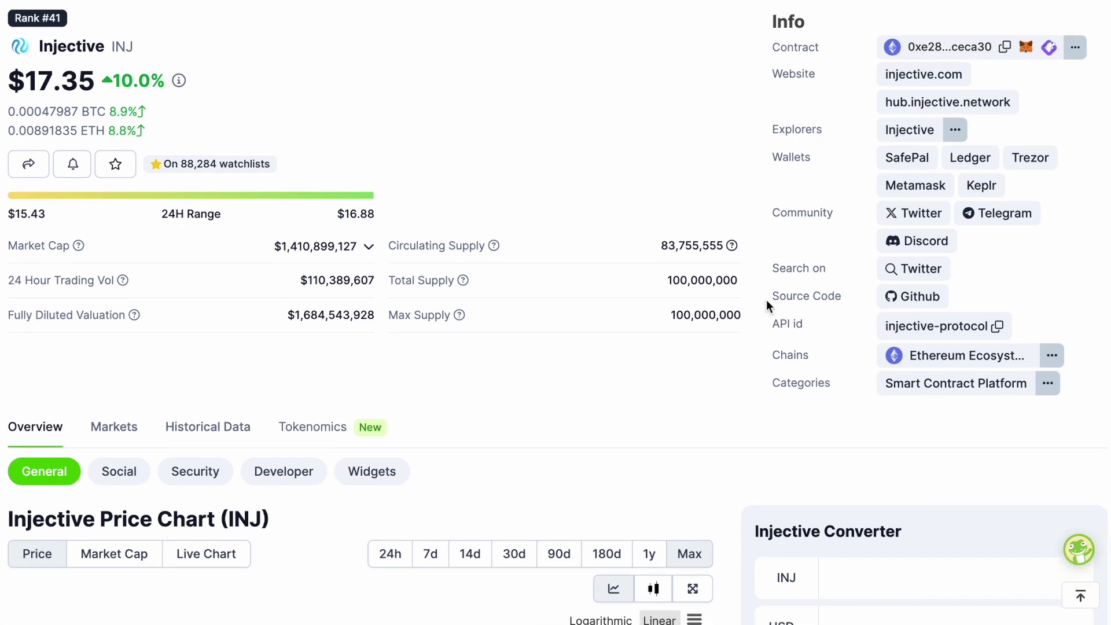
{"action": "scroll", "coordinate": [766, 300], "scroll_direction": "down", "scroll_amount": 1}
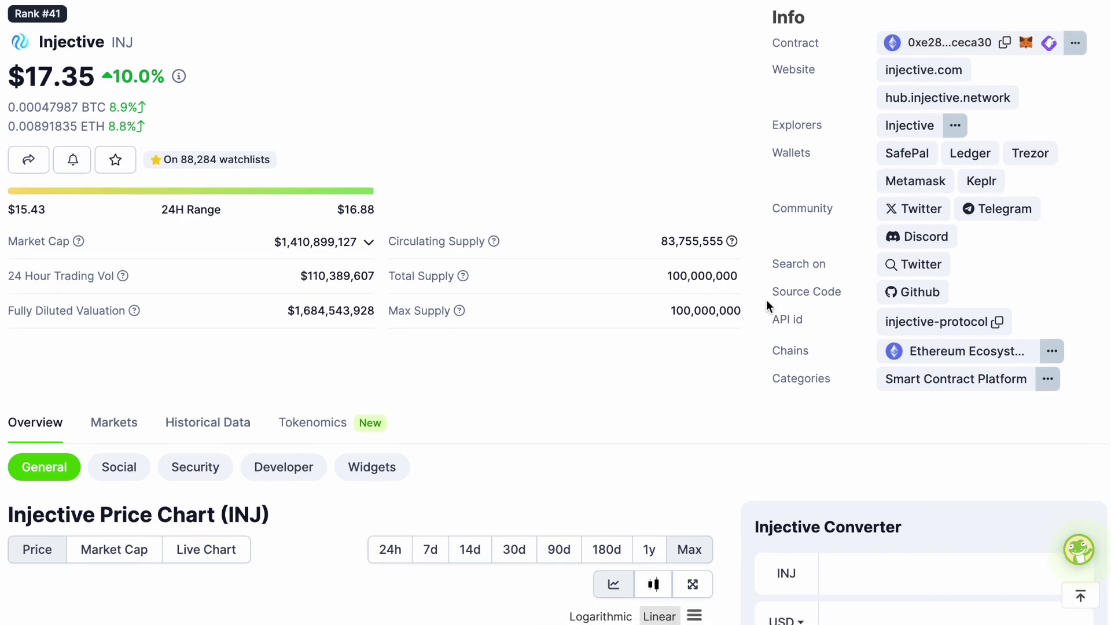
{"action": "left_click_drag", "start_coordinate": [772, 264], "coordinate": [825, 250]}
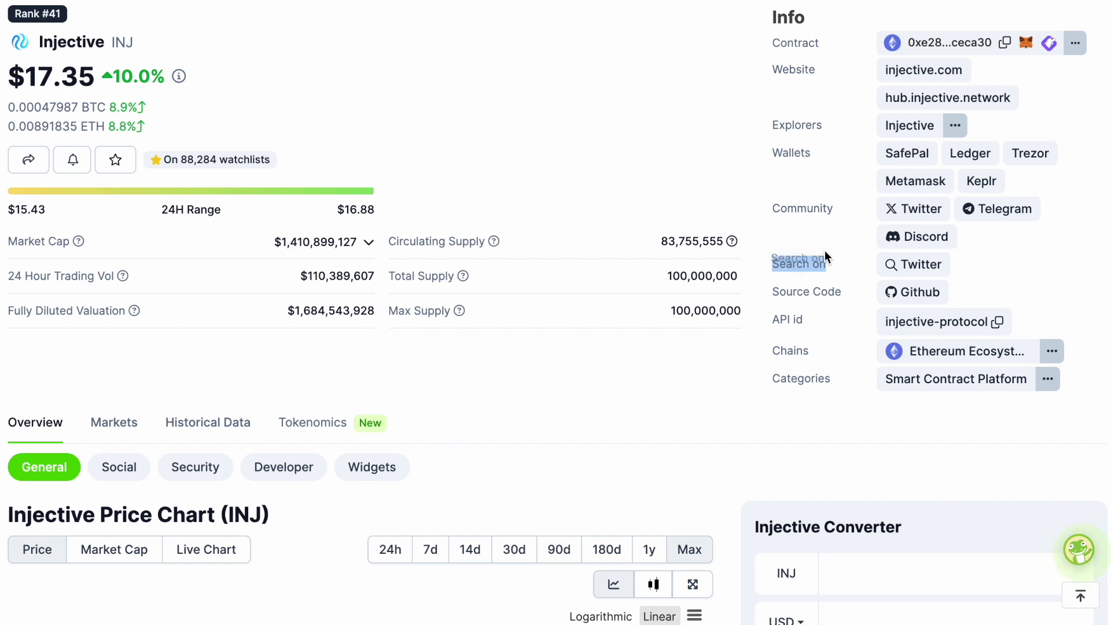
{"action": "left_click", "coordinate": [825, 250]}
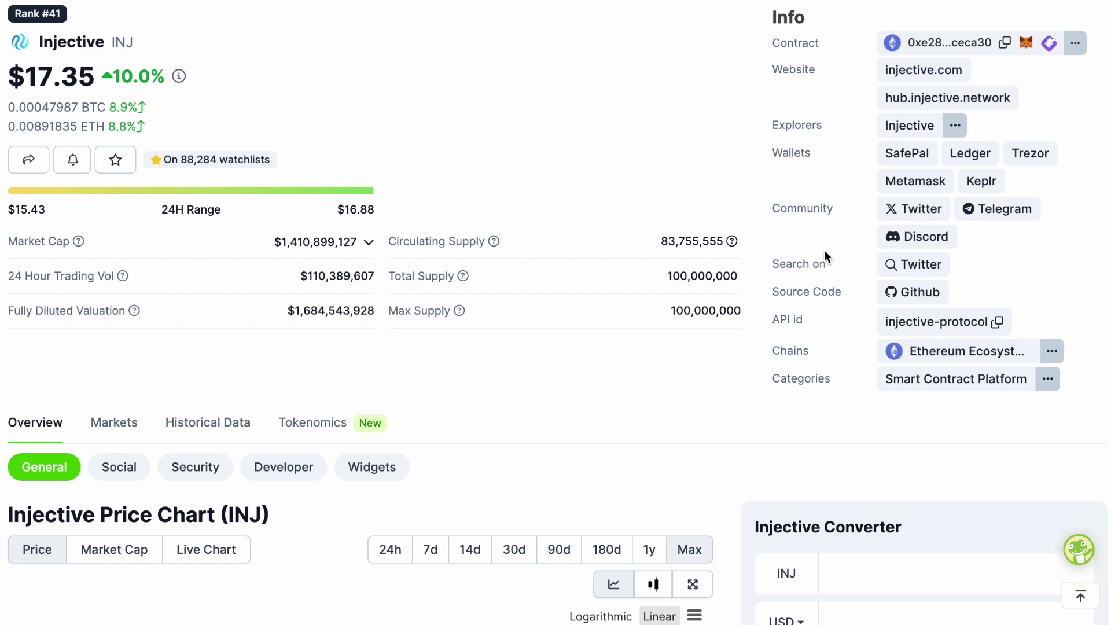
{"action": "scroll", "coordinate": [824, 250], "scroll_direction": "down", "scroll_amount": 8}
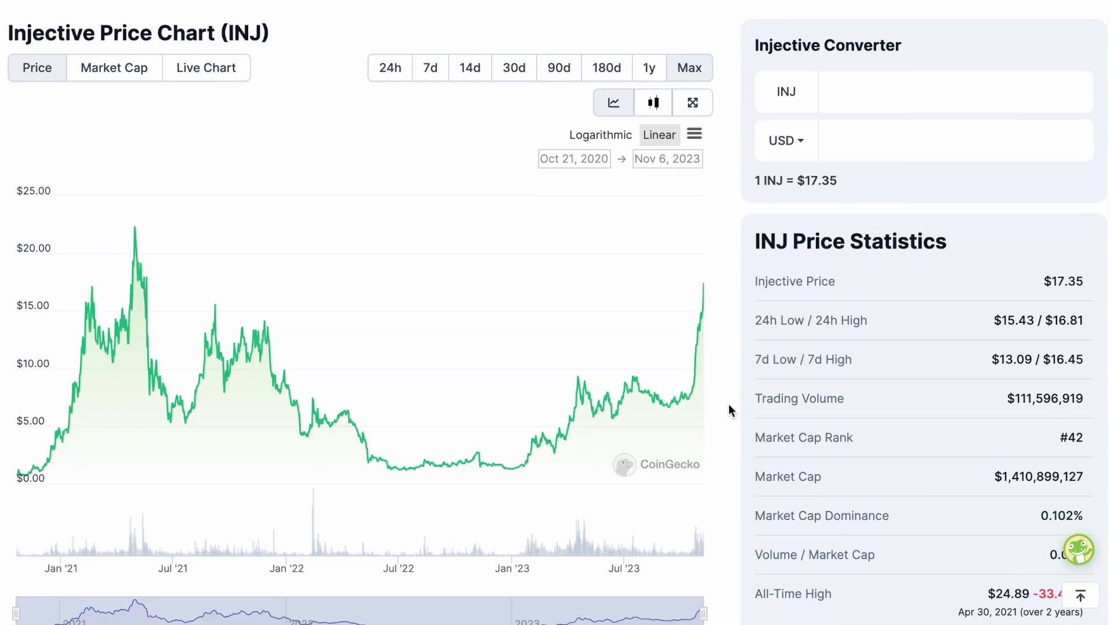
{"action": "scroll", "coordinate": [895, 420], "scroll_direction": "down", "scroll_amount": 2}
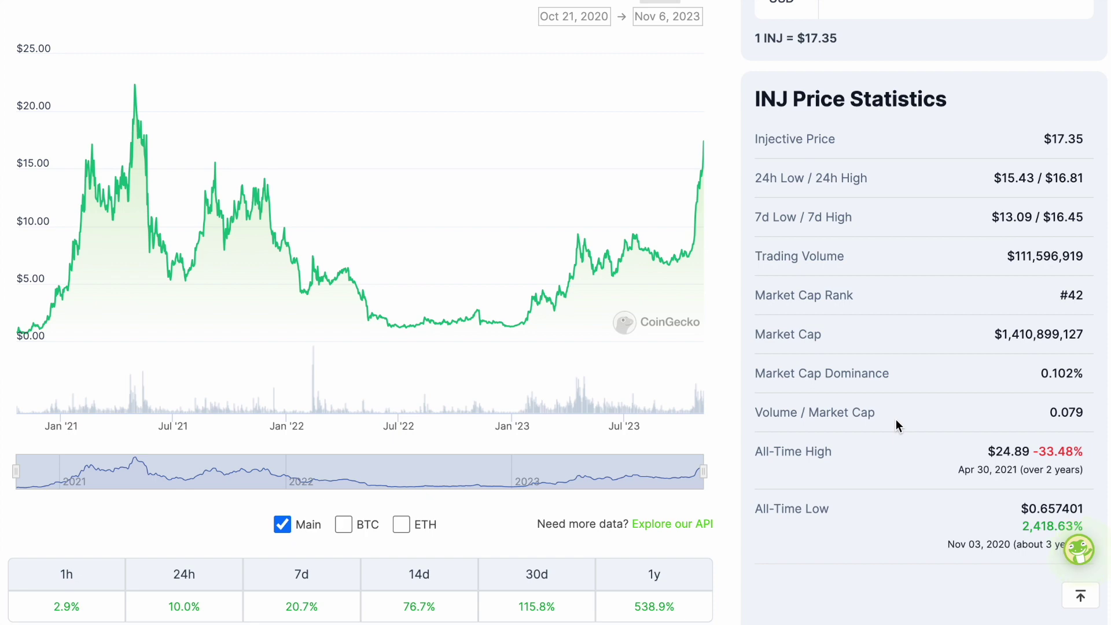